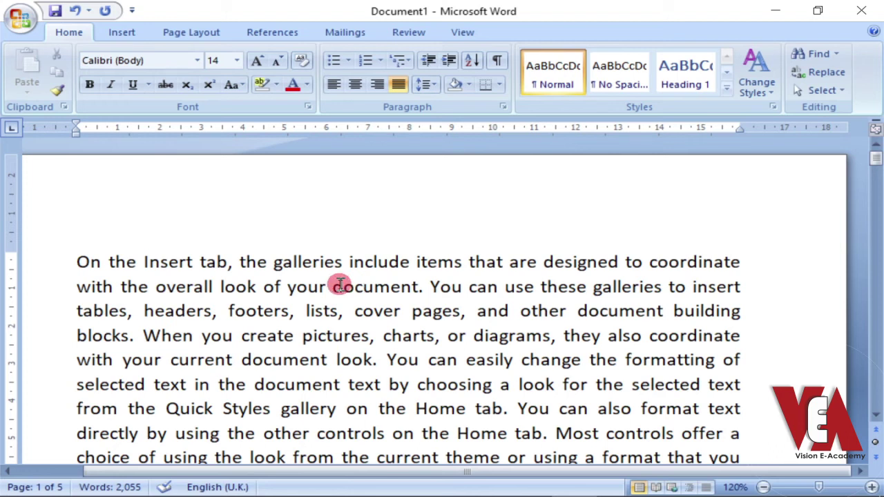
Step: Search the document for "Home" and go through its first five occurrences one by one
click(364, 287)
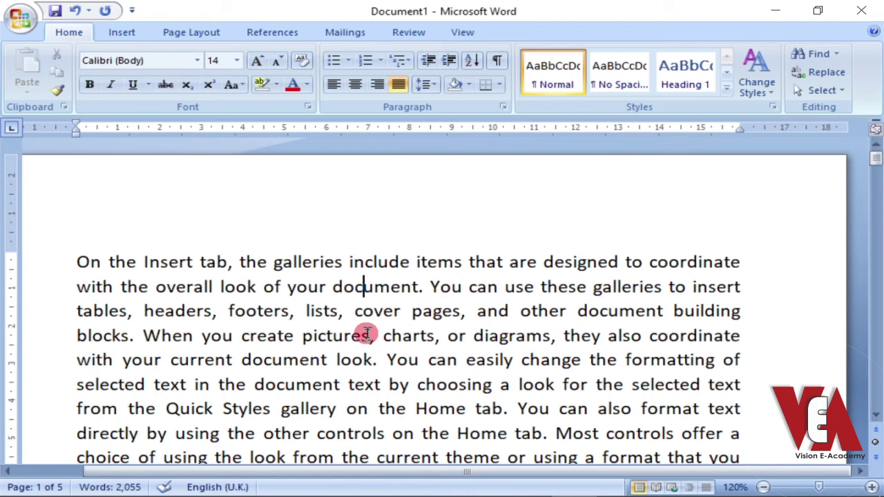
click(816, 54)
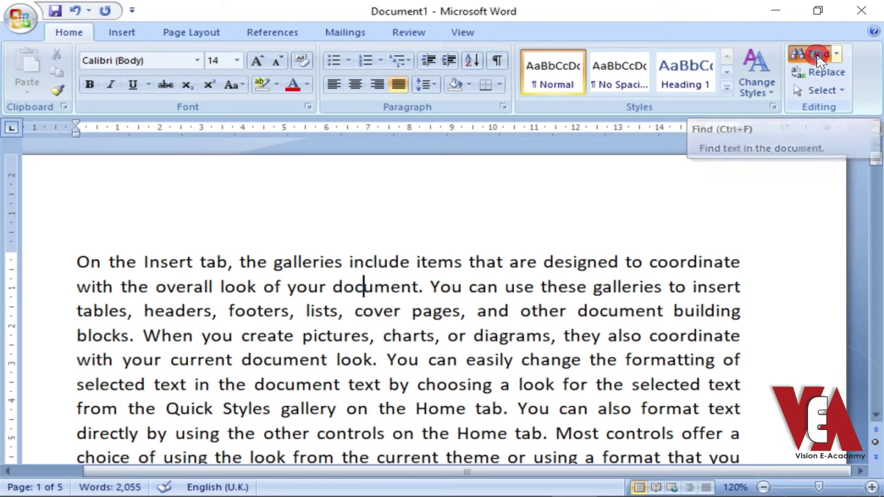
drag(591, 104, 494, 146)
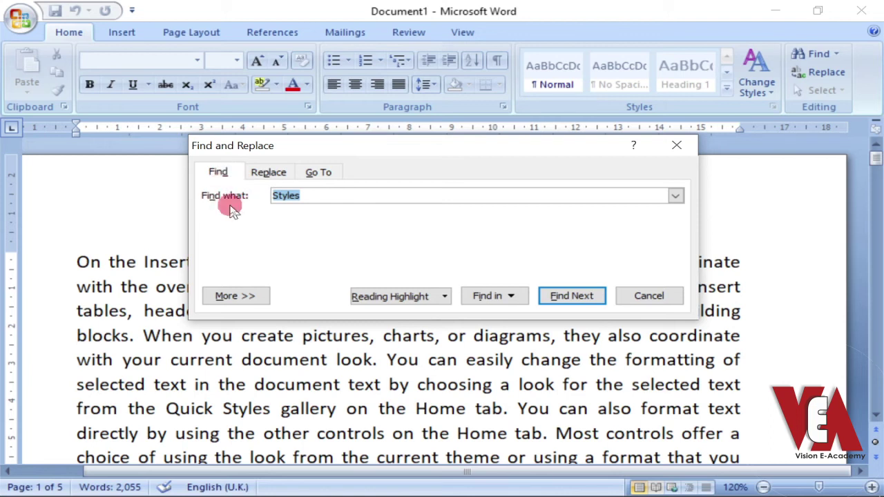
drag(327, 194, 263, 194)
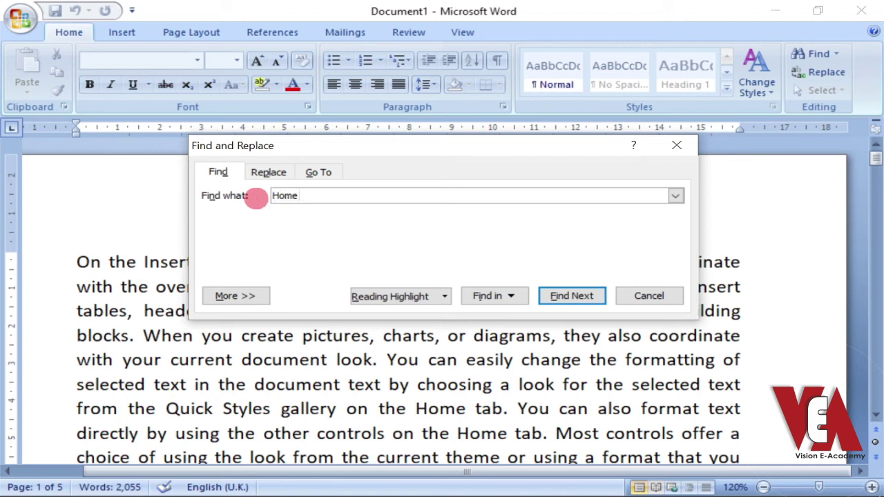
click(568, 297)
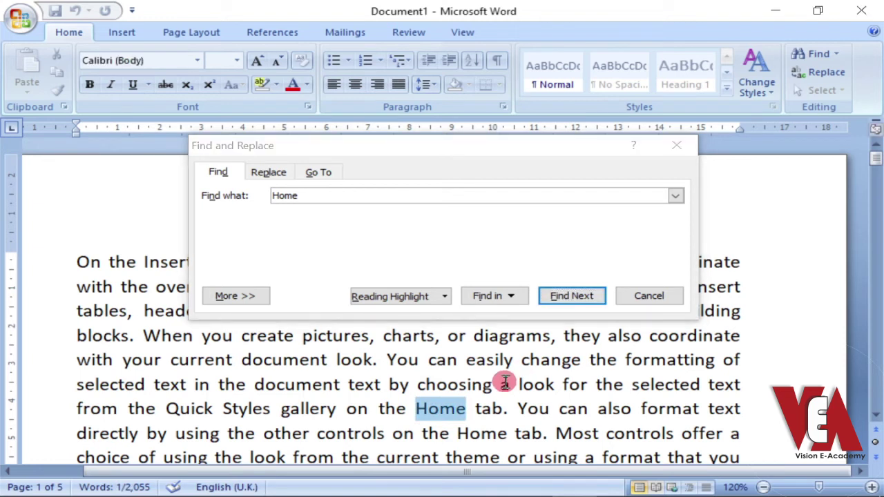
click(561, 297)
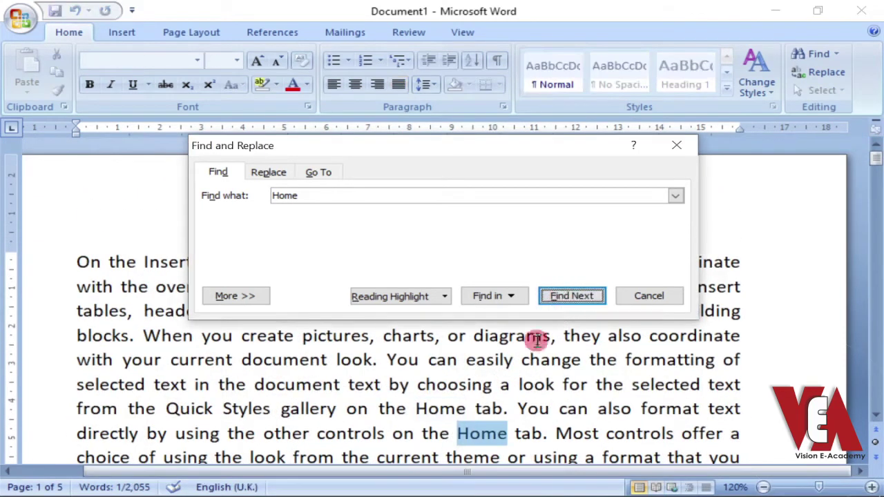
click(570, 294)
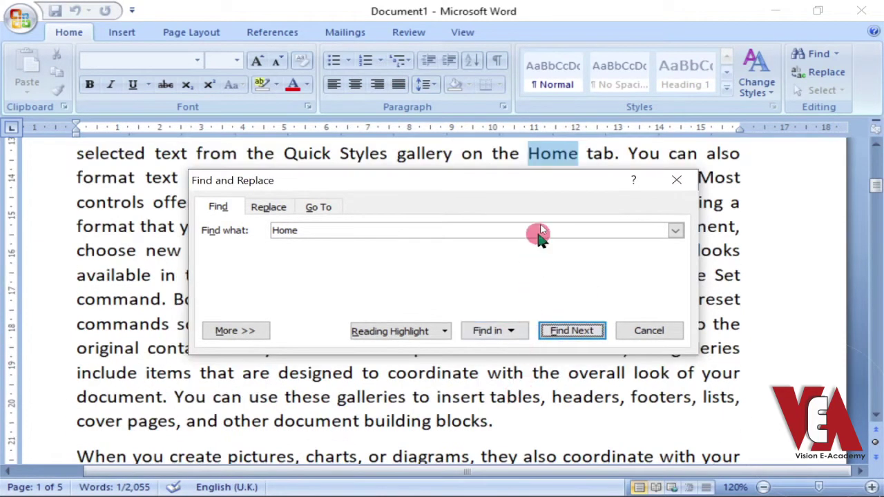
click(568, 330)
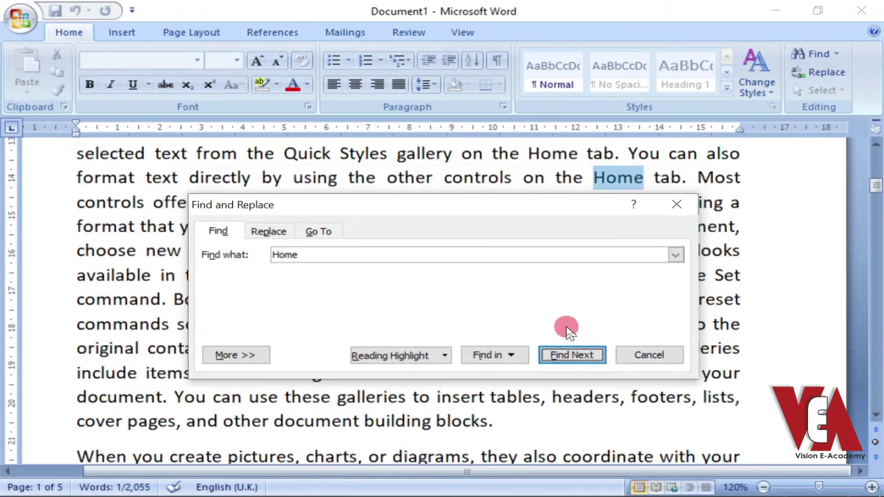
click(574, 358)
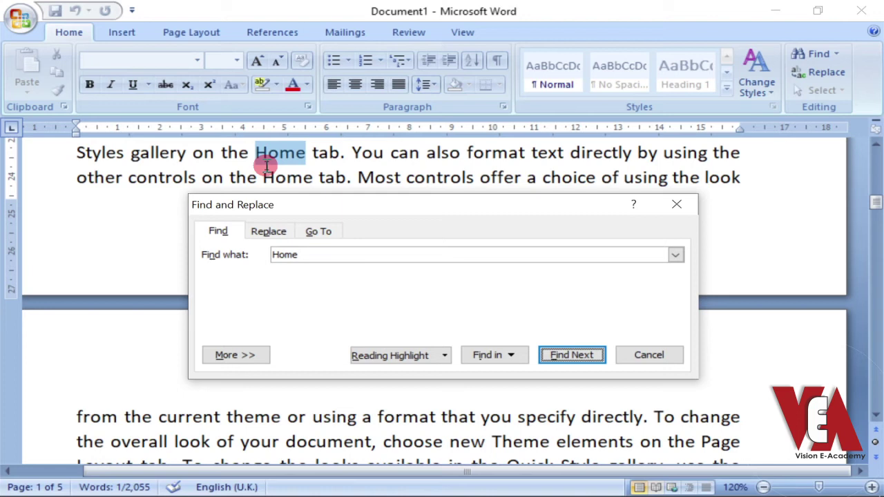
Step: Apply reading highlight to all occurrences of "Home" in the document
click(423, 357)
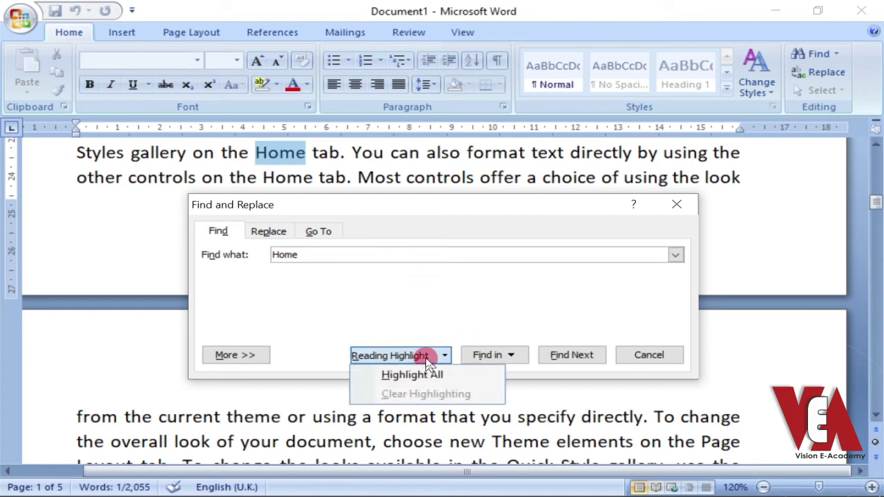
click(422, 378)
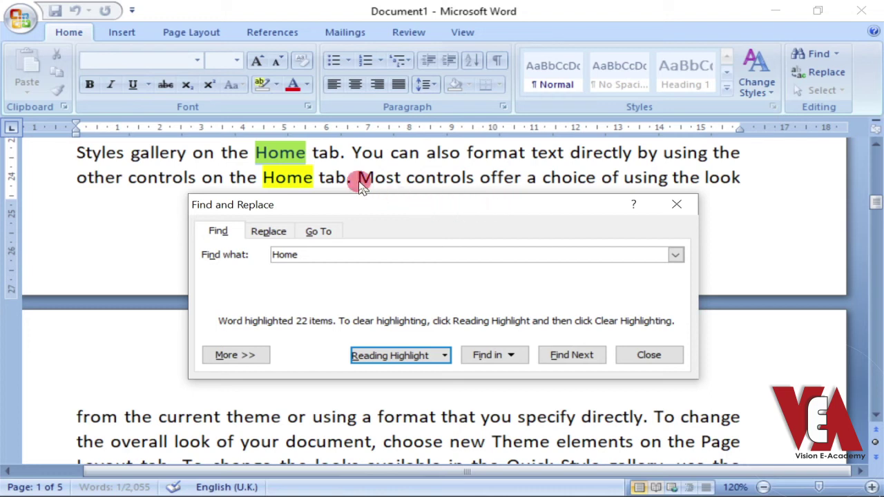
click(428, 355)
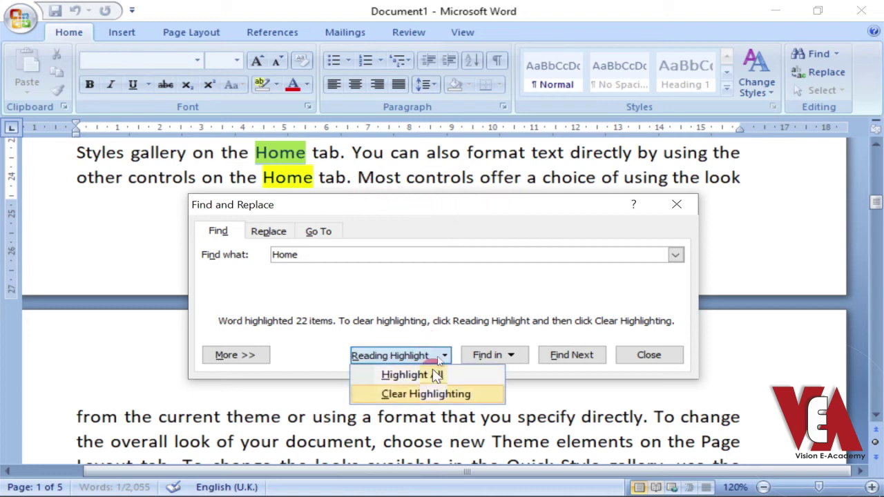
click(458, 211)
Step: Examine the highlighted occurrences of "Home" across the document's pages, with the search dialog moved out of the way
scroll(450, 184, down, 3)
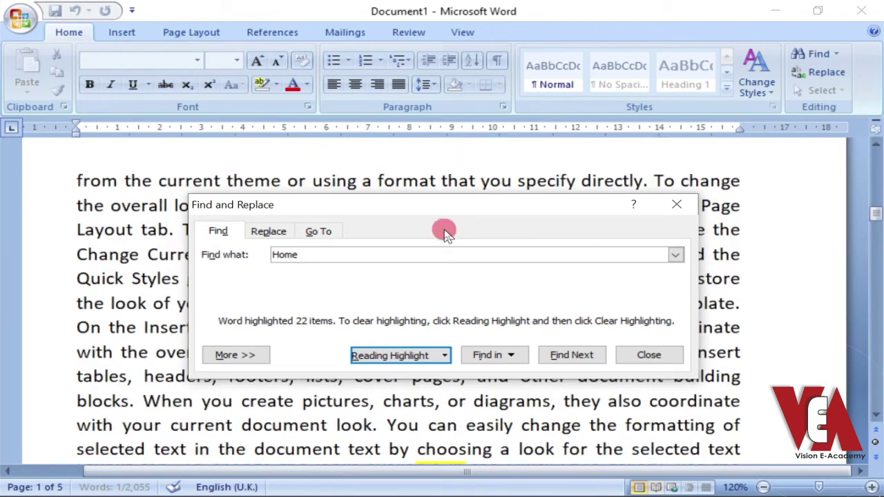
scroll(639, 423, down, 2)
scroll(643, 424, up, 1)
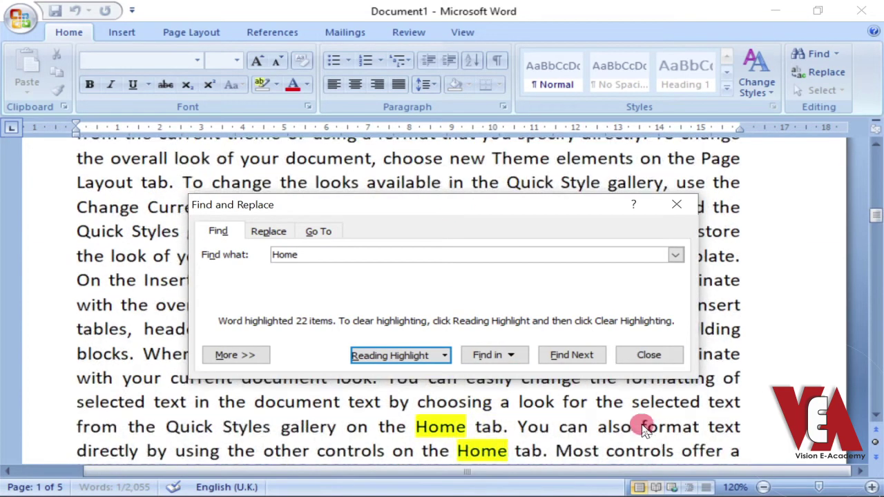
drag(612, 216, 304, 51)
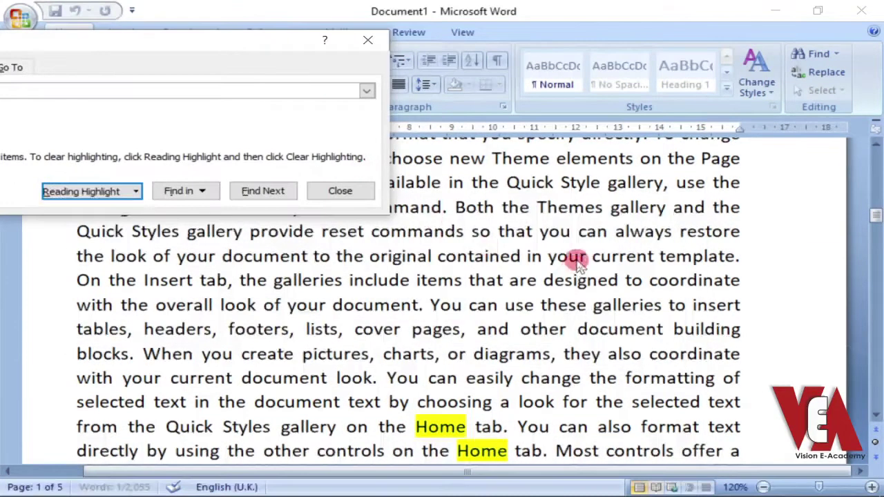
scroll(578, 263, down, 3)
scroll(579, 263, down, 8)
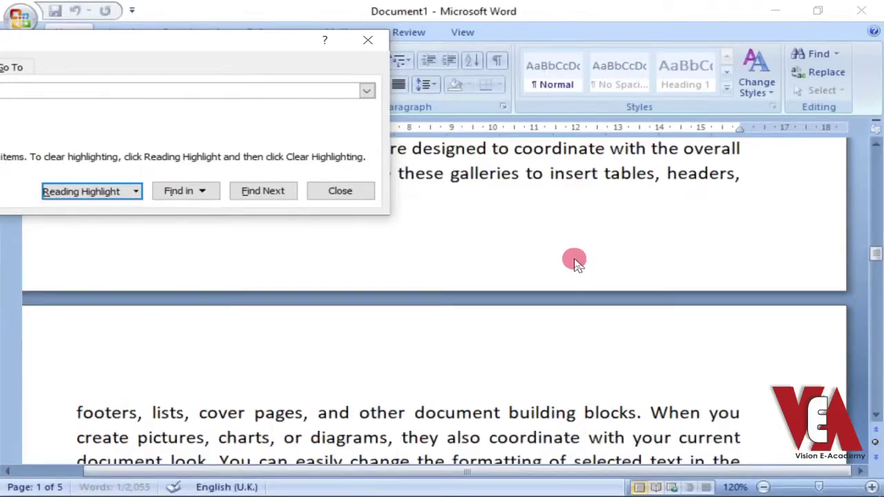
scroll(576, 261, up, 10)
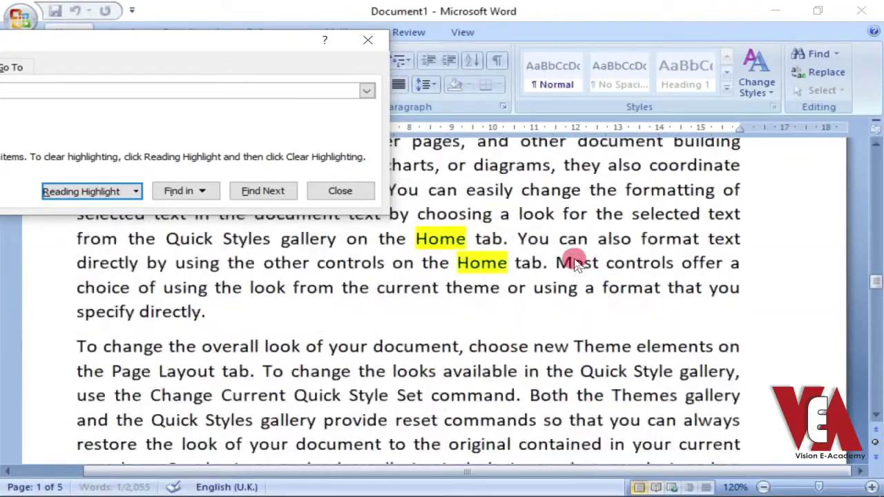
scroll(576, 263, down, 3)
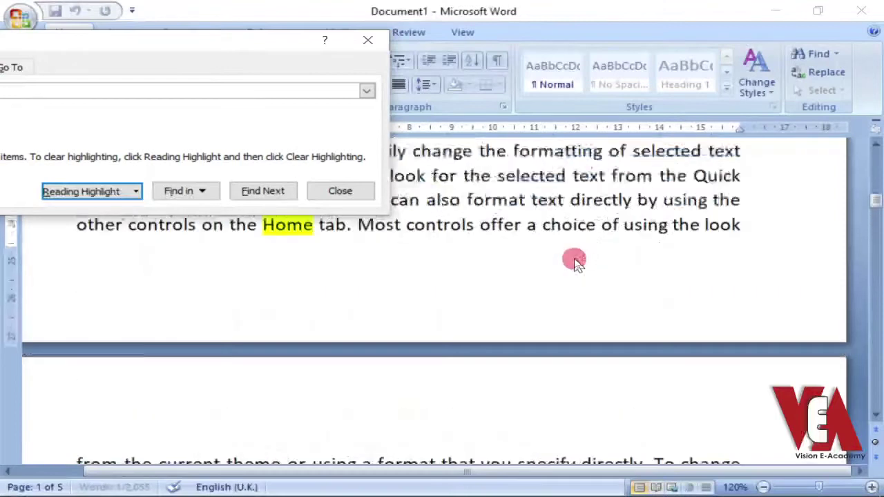
scroll(576, 262, down, 5)
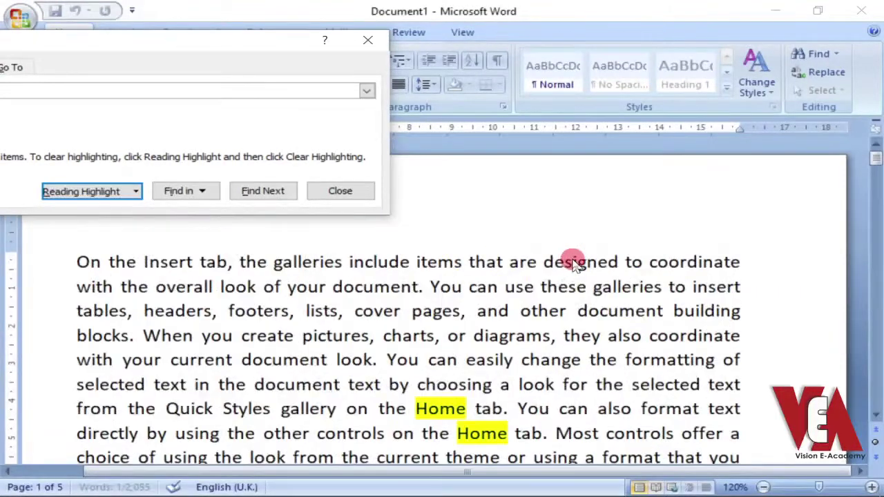
Step: Clear the reading highlight from all occurrences of "Home"
drag(178, 35, 487, 74)
click(440, 230)
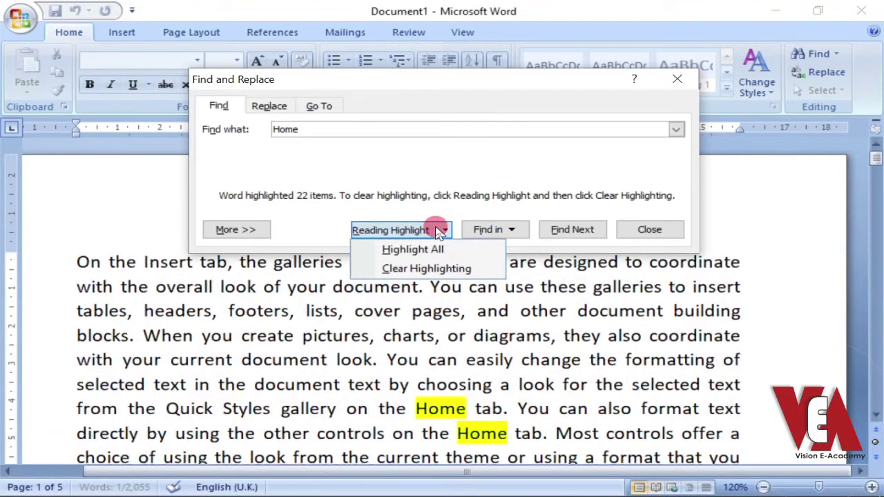
click(435, 273)
click(509, 232)
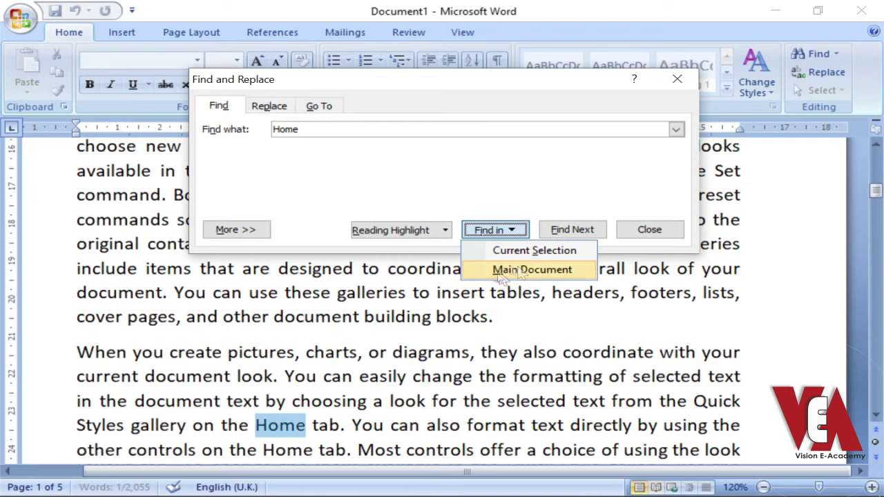
click(464, 294)
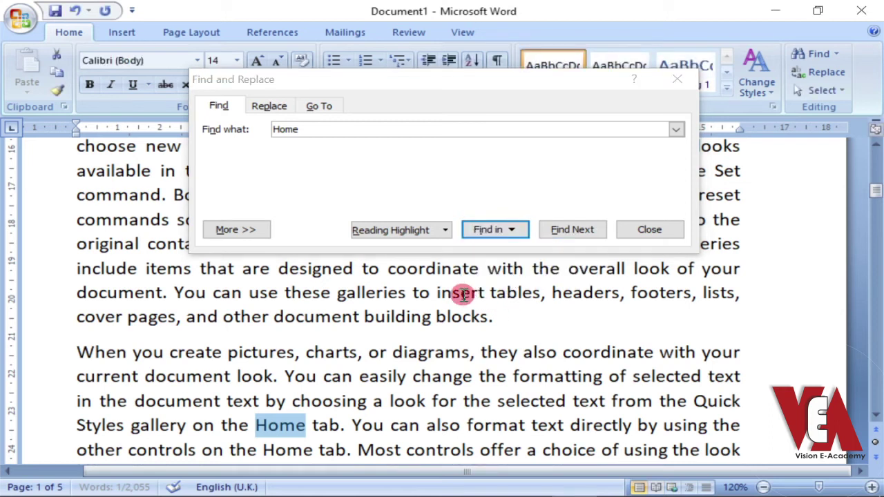
click(512, 230)
click(473, 295)
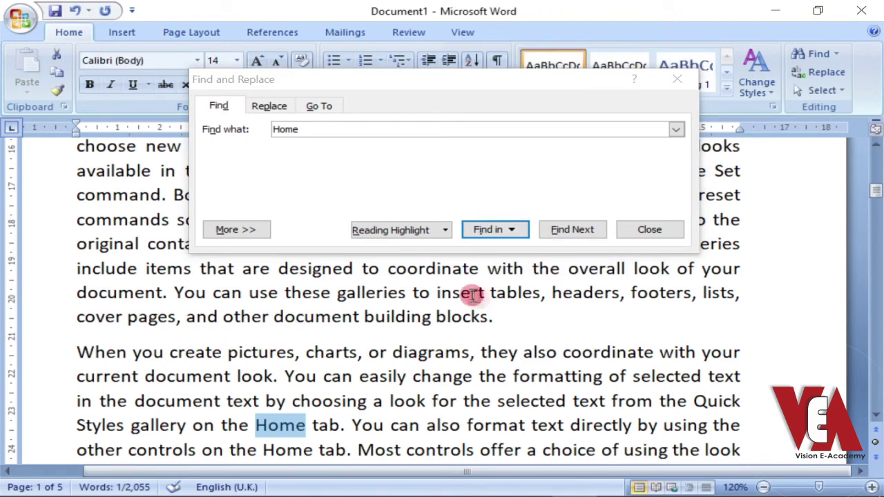
Step: Find "Home" only within the first paragraph's passage from "selected text in the document" to "reset commands", using it as the current selection
drag(462, 90, 446, 447)
scroll(442, 282, up, 5)
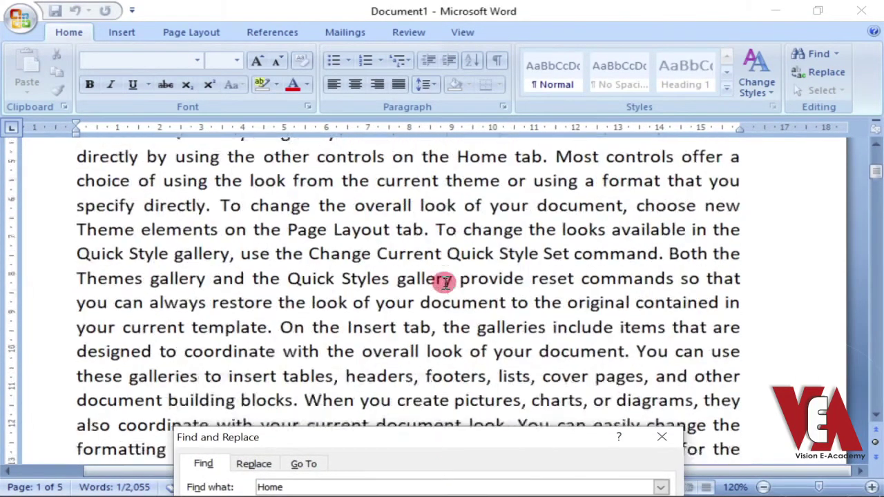
double_click(445, 277)
scroll(445, 277, up, 3)
scroll(441, 276, down, 2)
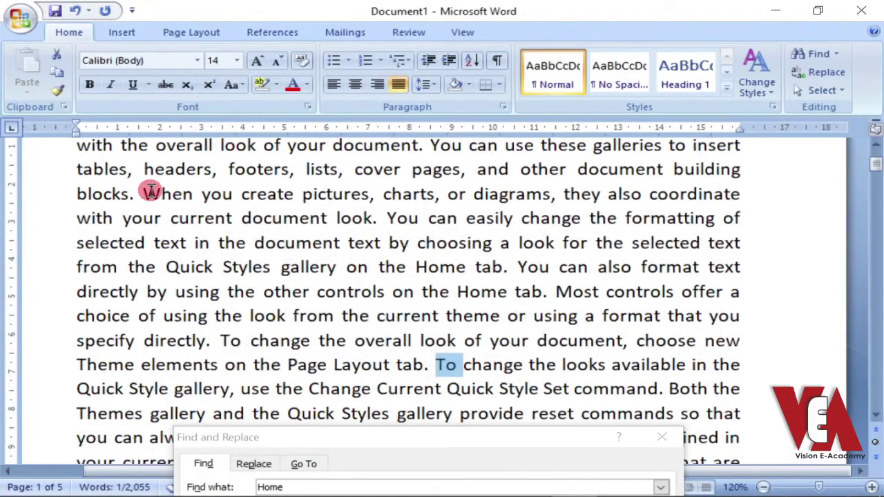
scroll(149, 191, down, 2)
drag(76, 147, 666, 318)
drag(533, 437, 518, 177)
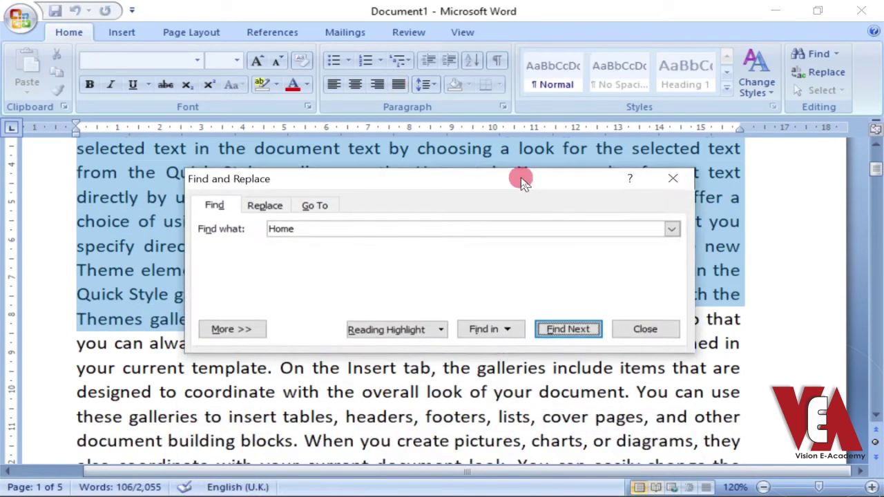
click(507, 330)
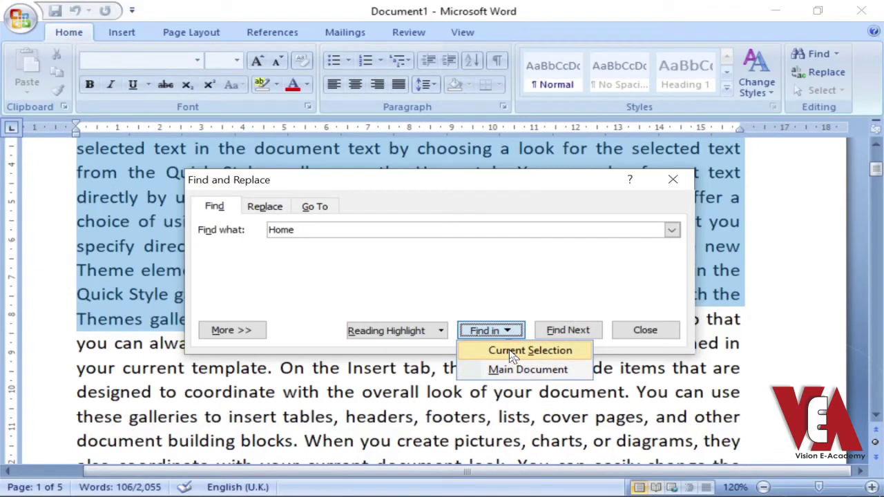
click(512, 352)
drag(509, 201, 453, 306)
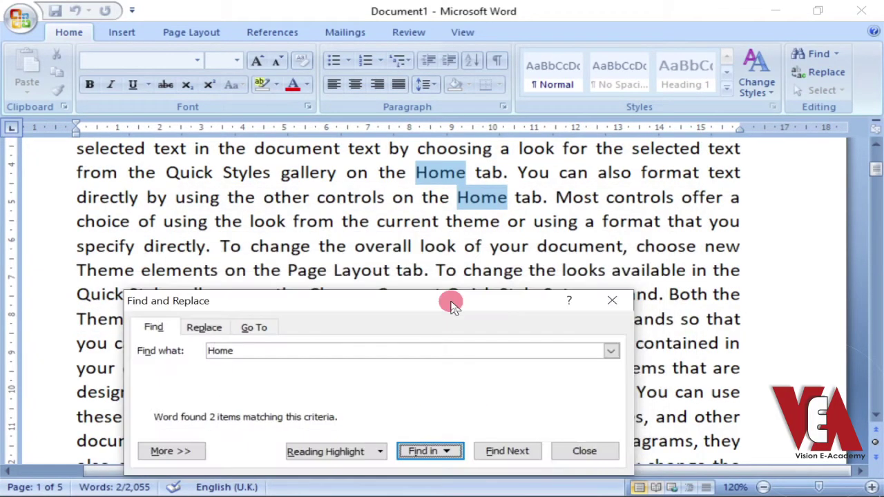
Step: Examine which occurrences of "Home" are marked inside the searched passage and in the rest of the document
drag(513, 312, 504, 365)
scroll(457, 232, up, 2)
scroll(452, 325, down, 3)
scroll(458, 224, down, 5)
scroll(454, 223, up, 2)
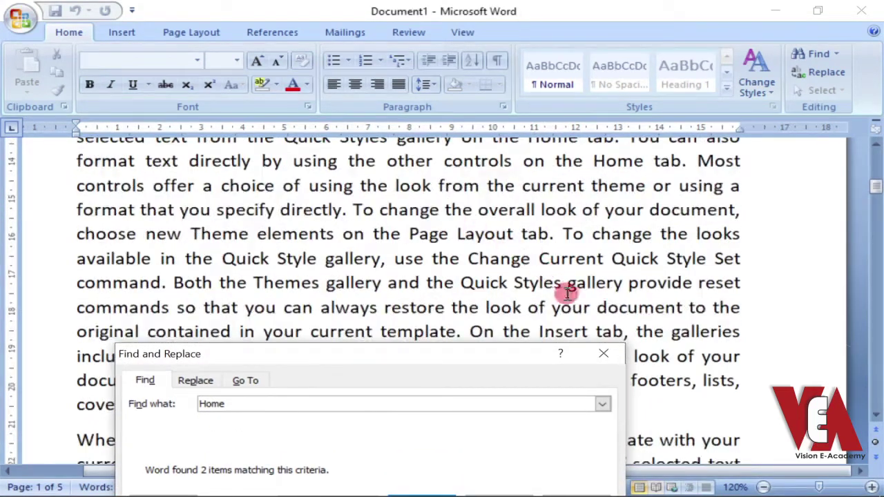
scroll(414, 266, down, 1)
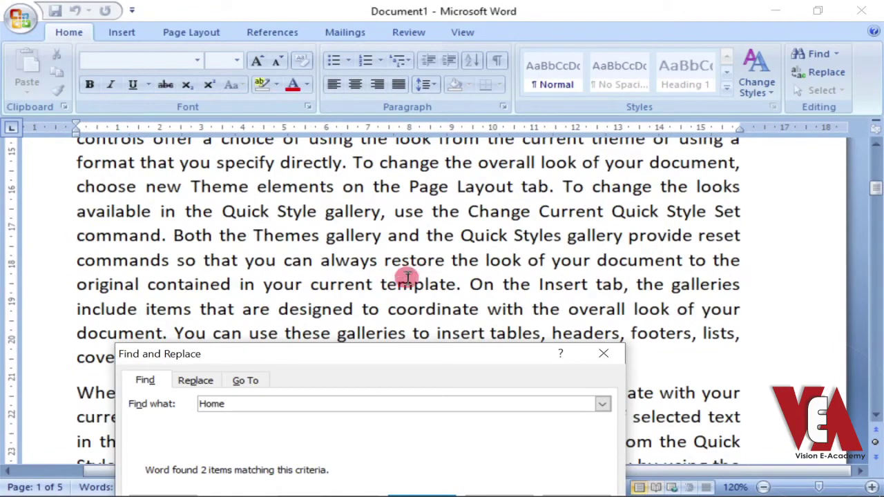
scroll(405, 283, down, 5)
scroll(406, 286, down, 12)
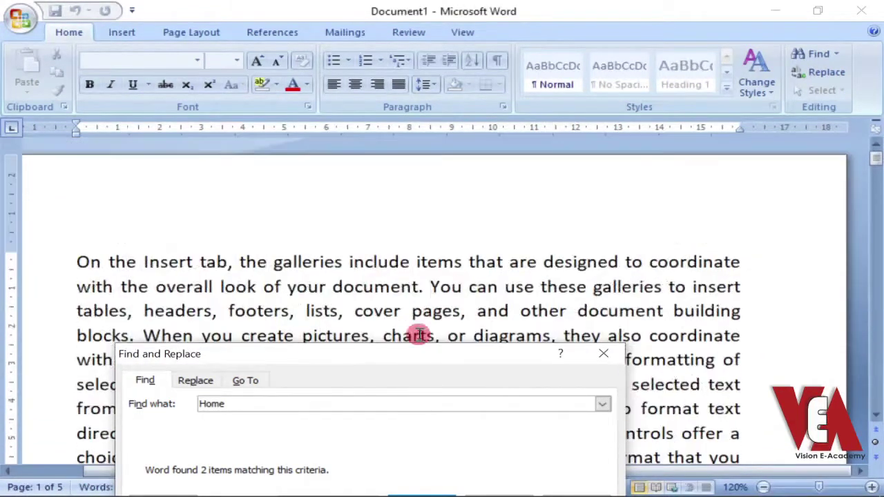
scroll(414, 336, down, 4)
Step: Close the Find and Replace dialog and place the cursor before "controls offer a choice" in the first paragraph
drag(420, 354, 459, 154)
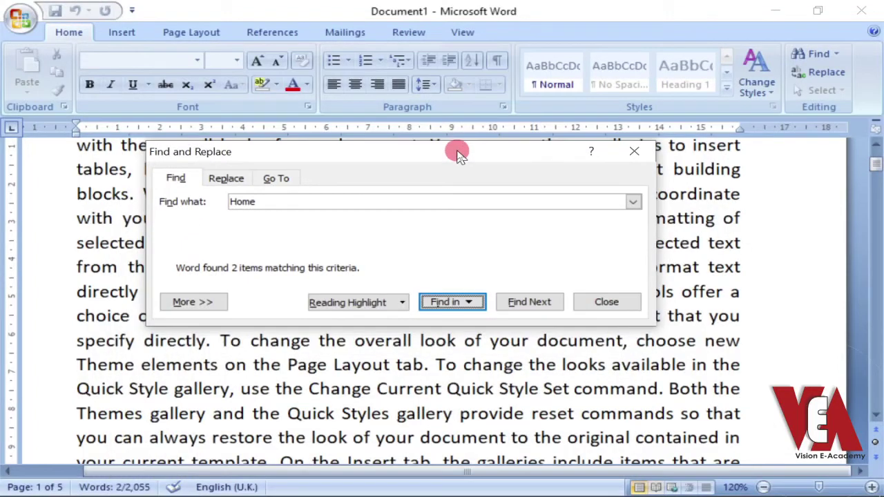
click(456, 303)
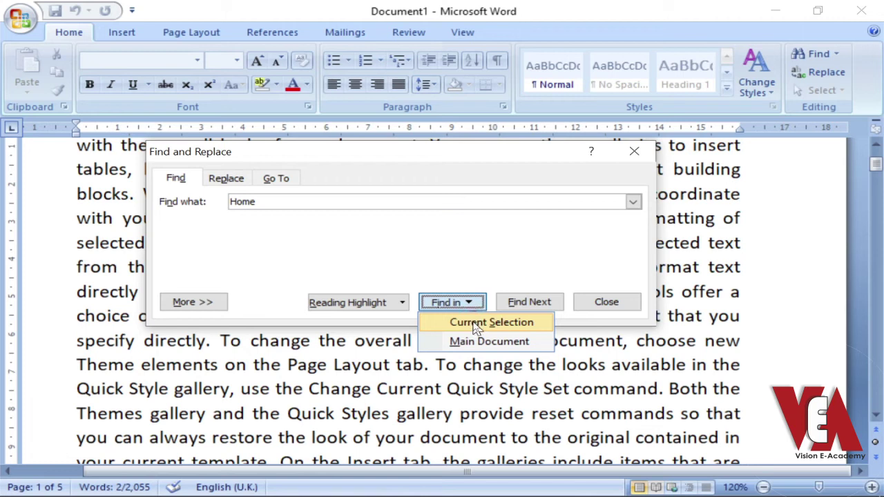
click(503, 256)
click(544, 298)
click(610, 301)
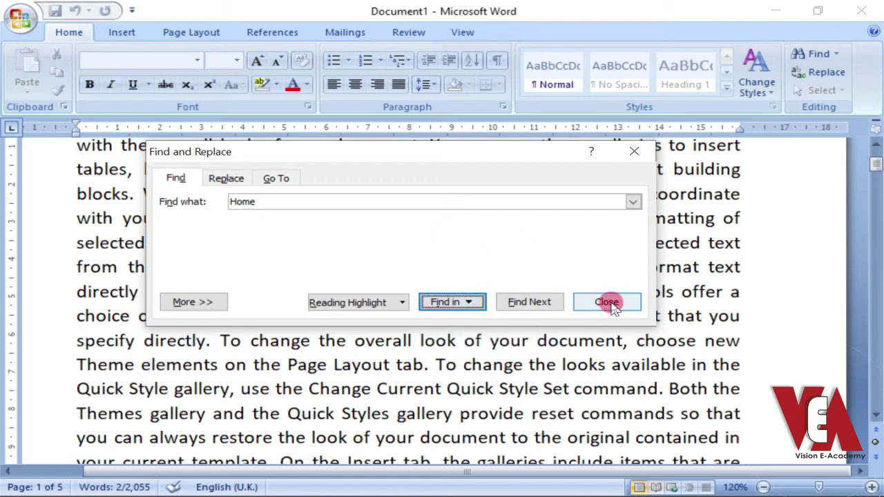
click(606, 294)
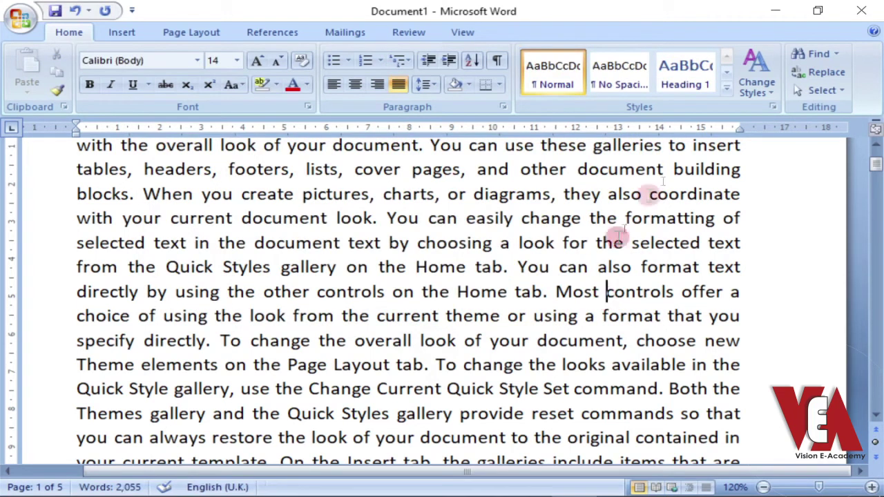
Step: Open the Go To dialog and review all the available target types, from Page down to Heading
click(835, 54)
click(837, 92)
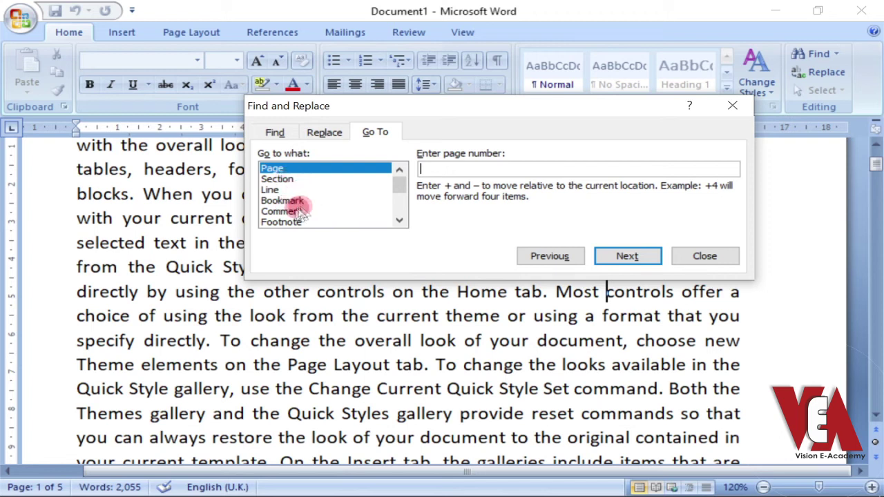
drag(390, 191, 405, 217)
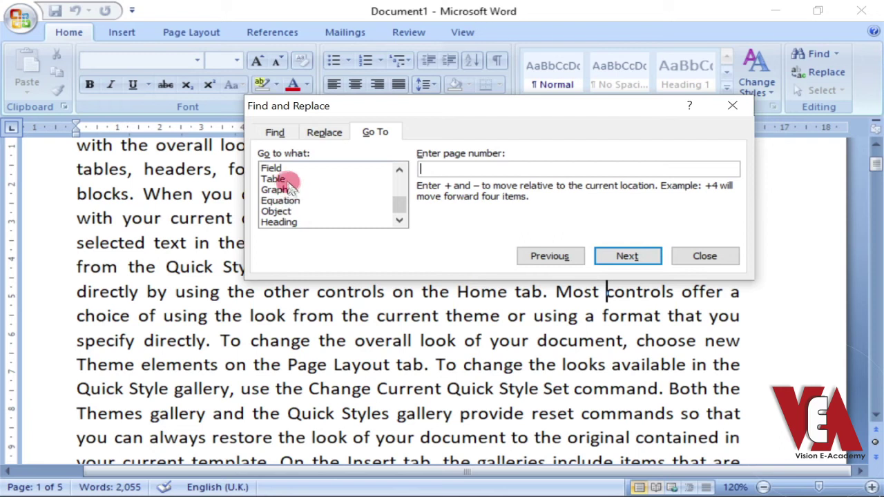
drag(401, 198, 402, 170)
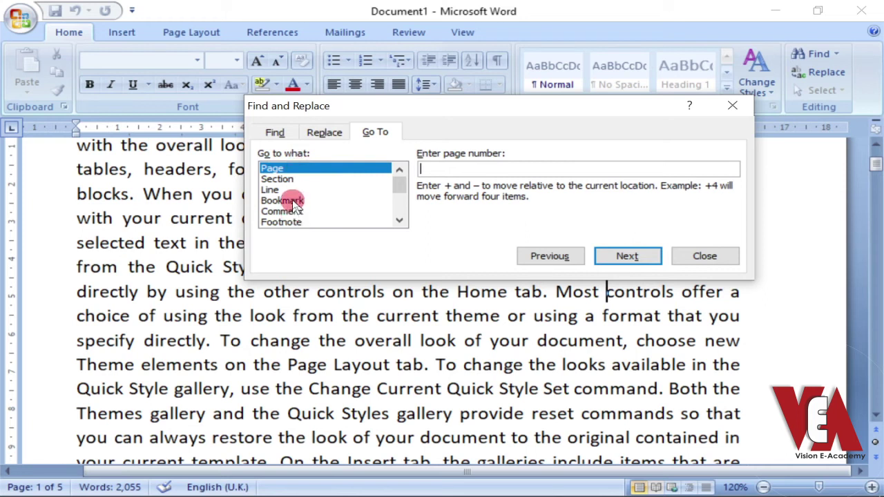
drag(400, 178, 401, 208)
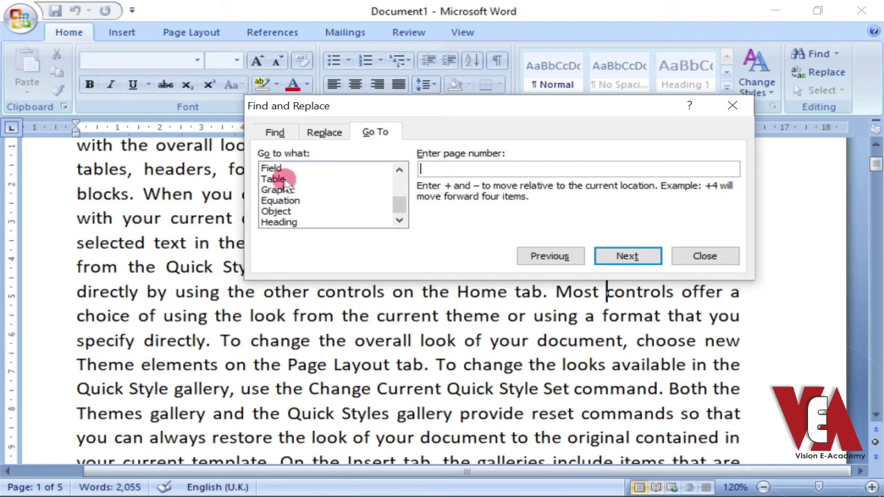
drag(401, 208, 395, 169)
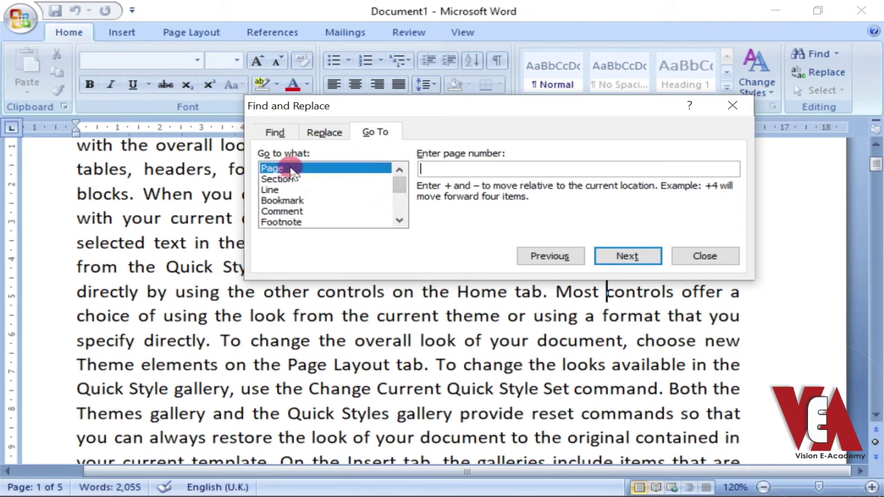
Step: Choose Page as the Go To target and jump to page 2 of the document
click(270, 189)
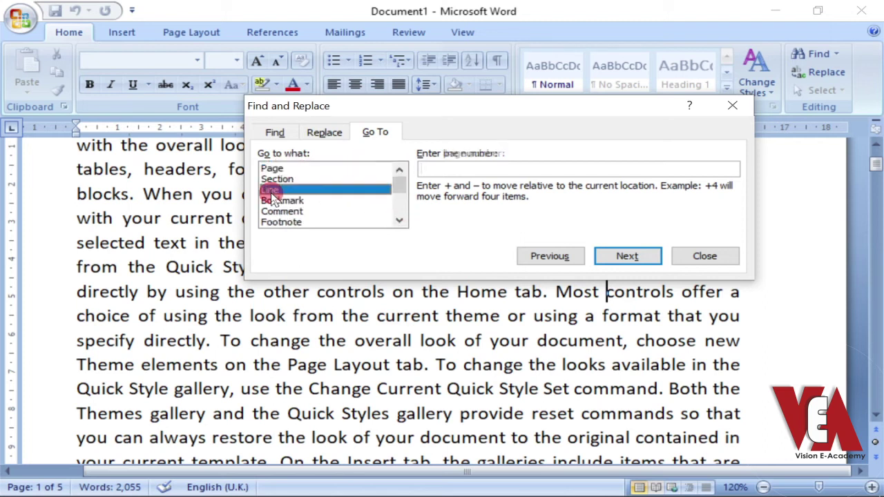
click(277, 170)
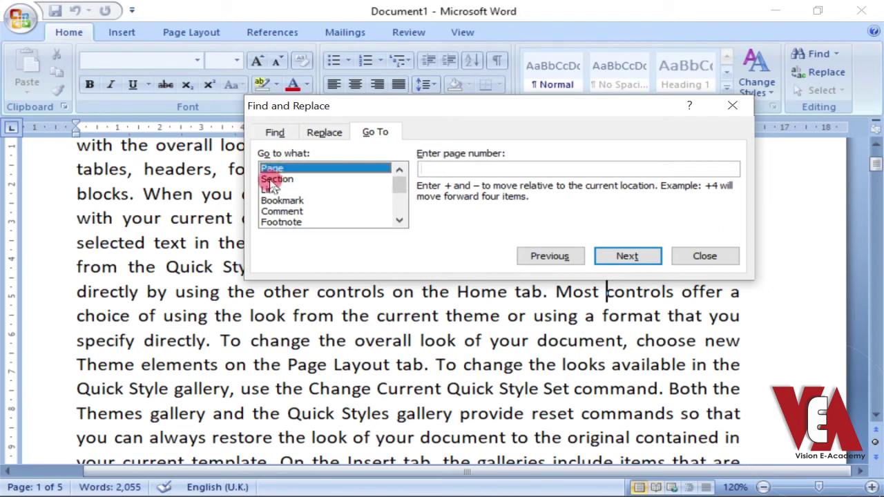
click(467, 169)
text(2)
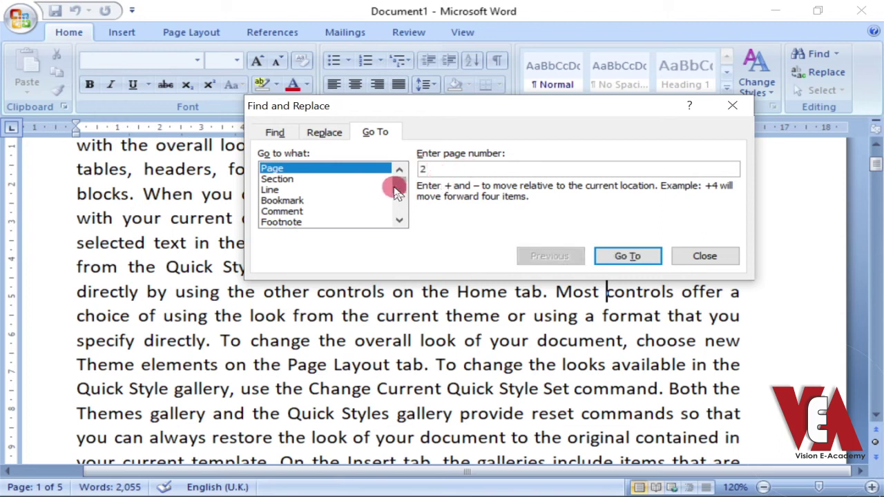
click(625, 257)
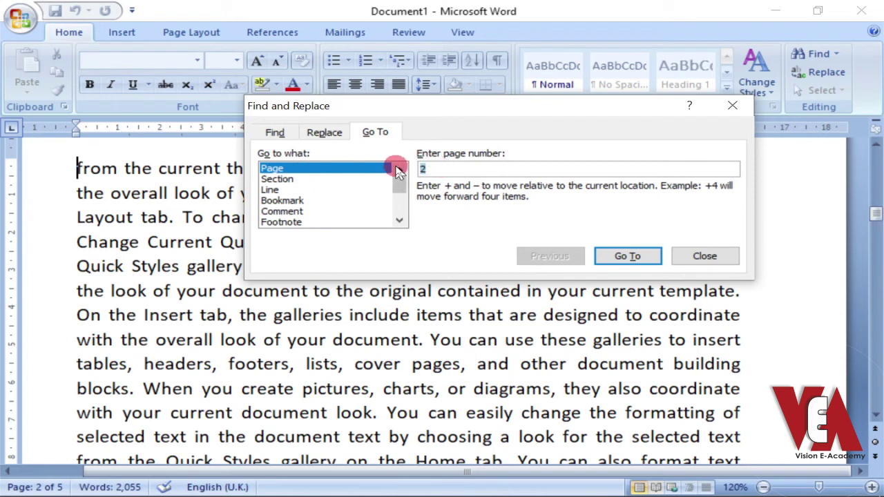
Step: Jump to page 1 of the document, followed by page 4
click(626, 256)
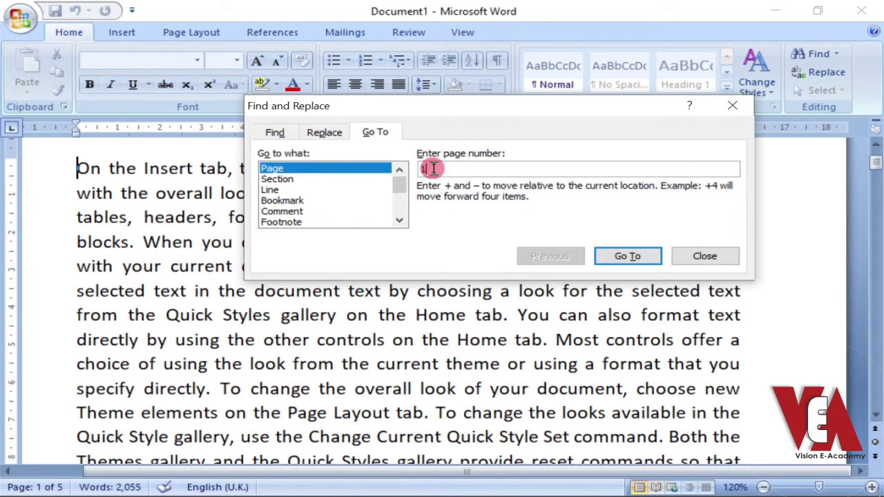
text(4)
click(628, 256)
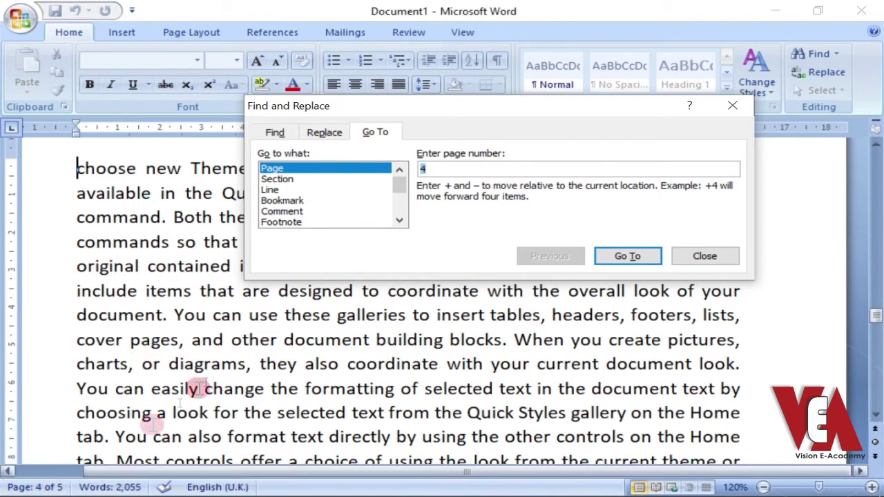
Step: Jump to line 5 using Line as the Go To target, and move the dialog clear of that line to check it
click(268, 189)
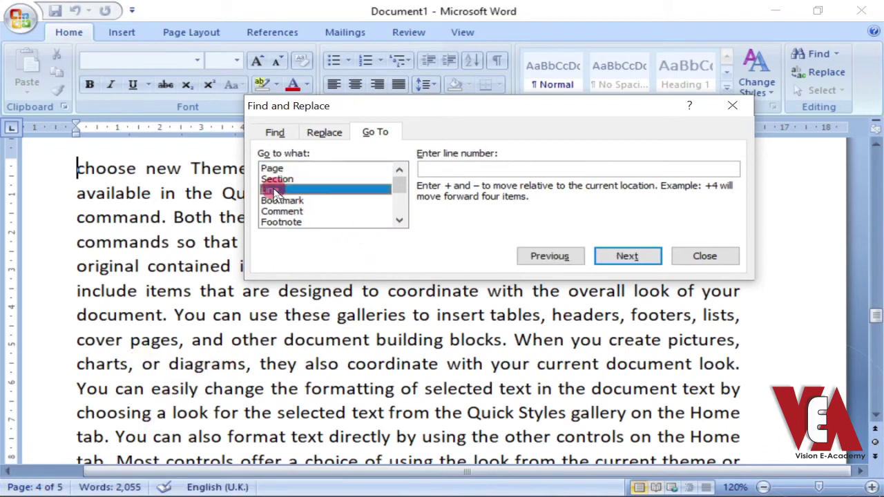
click(440, 171)
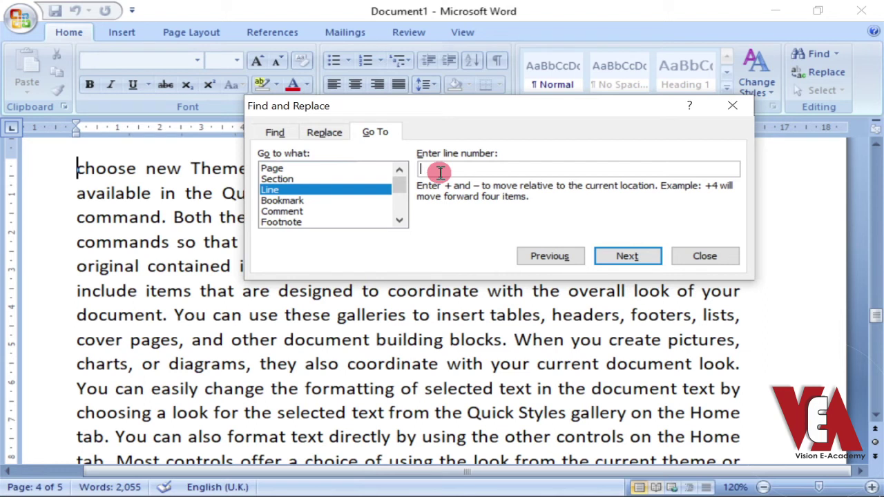
text(5)
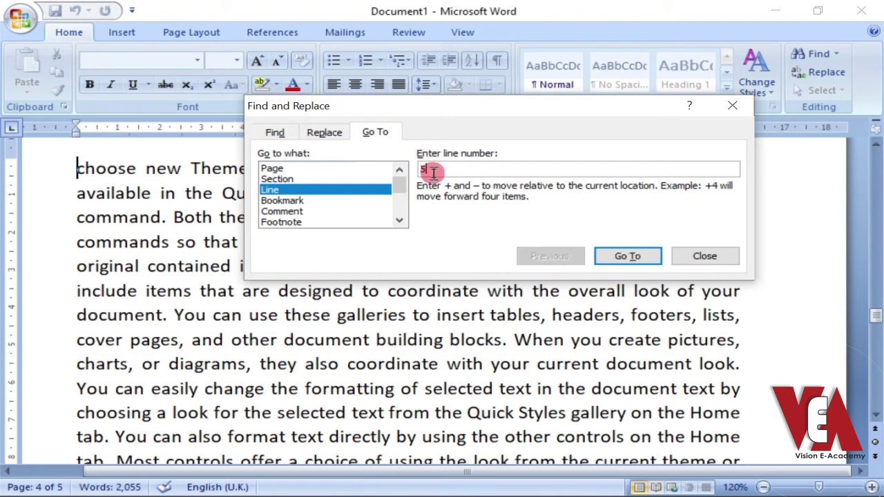
click(627, 256)
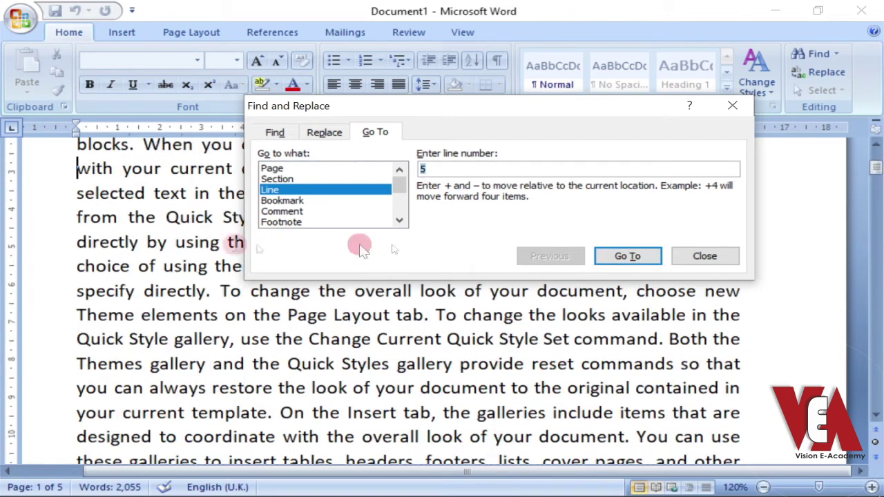
drag(641, 109, 656, 181)
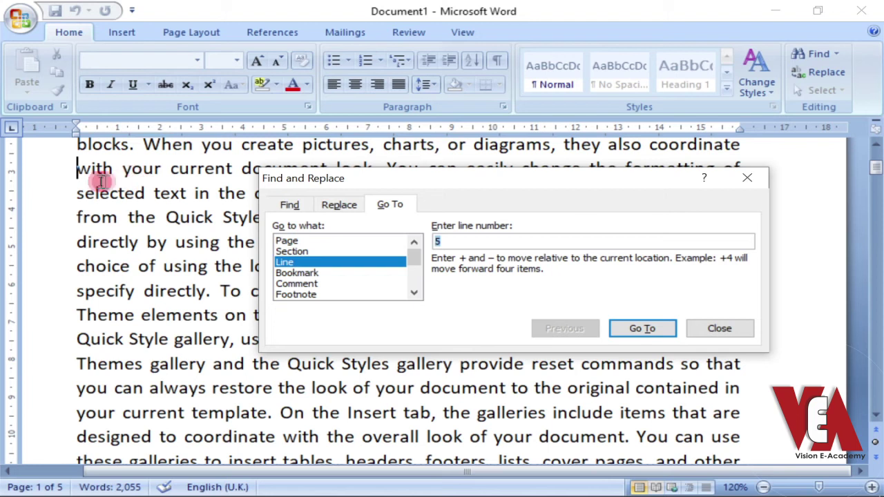
scroll(117, 207, up, 3)
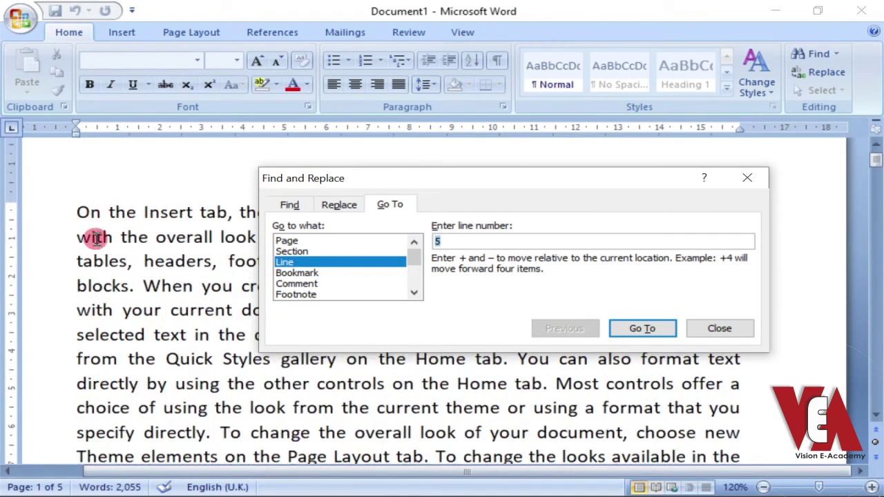
Step: Place the cursor in the line beginning "specify directly" and jump to line 5 again
click(86, 310)
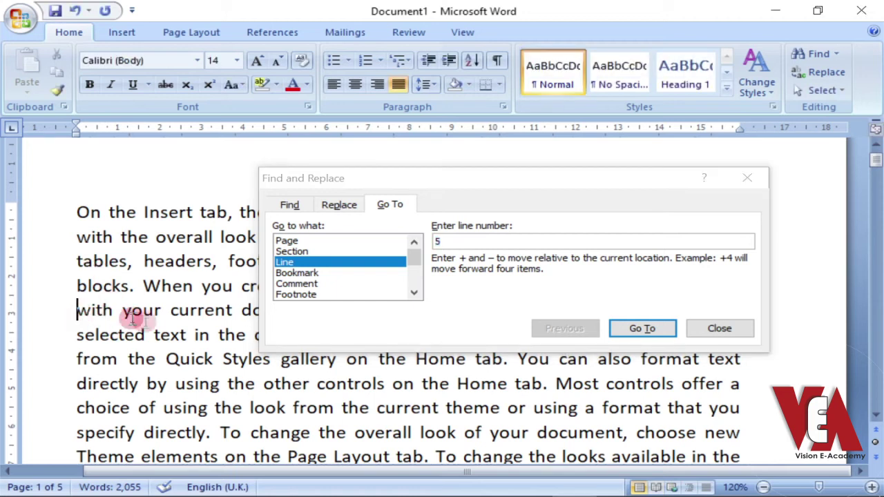
click(651, 337)
click(407, 432)
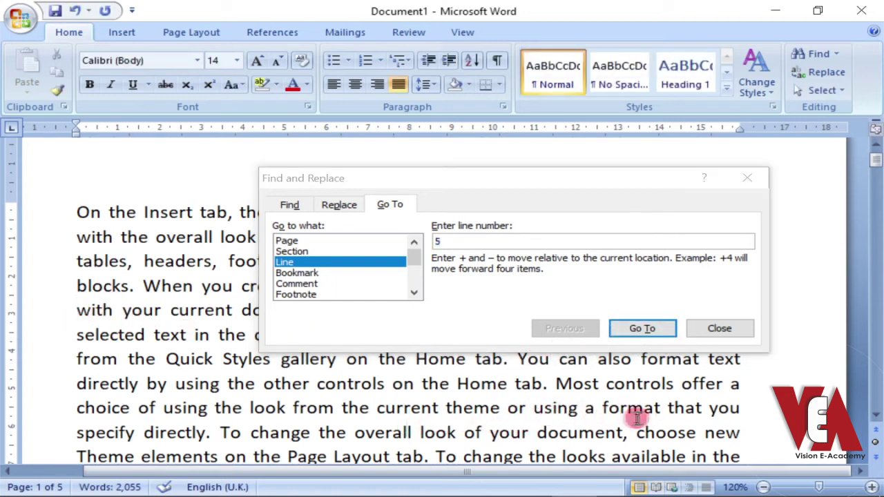
click(641, 327)
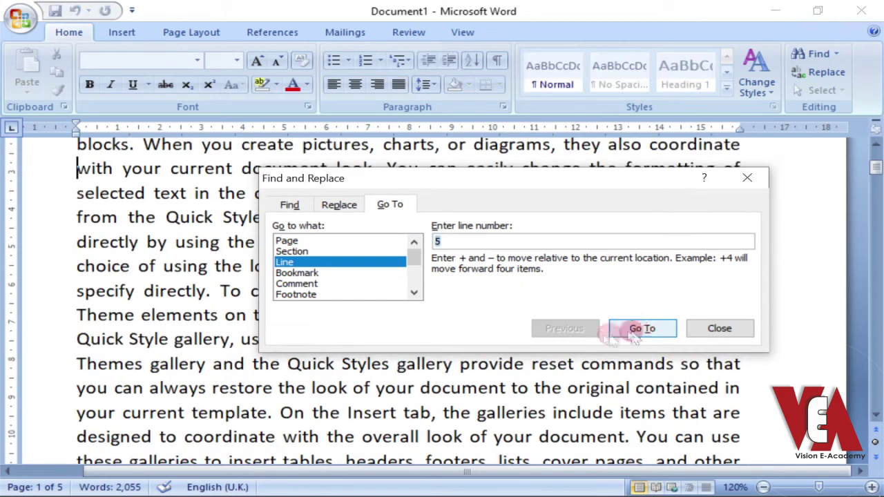
Step: Place the cursor at the start of the fifth line, before "with your current document look", and close the Find and Replace dialog
click(875, 146)
click(875, 146)
click(876, 147)
click(875, 146)
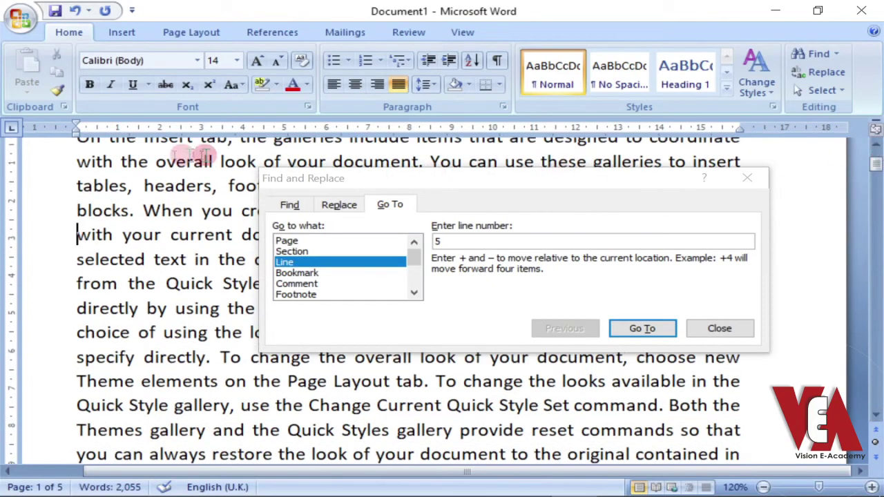
click(875, 146)
click(875, 147)
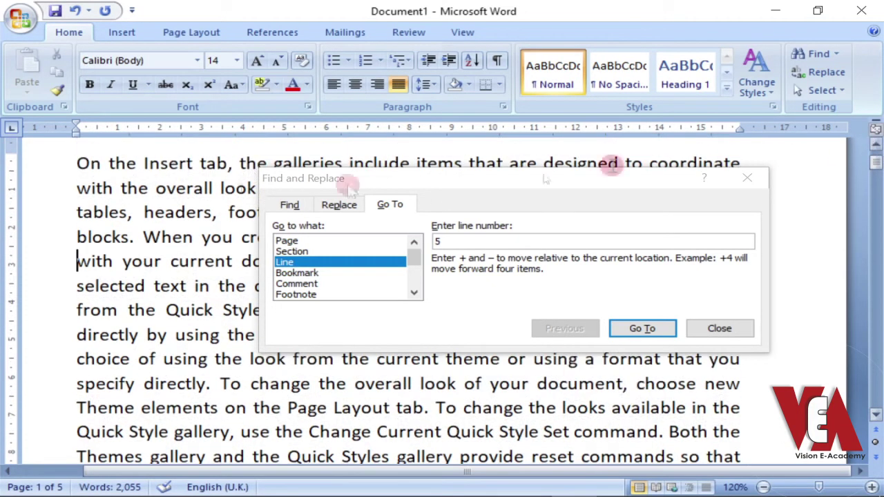
click(79, 260)
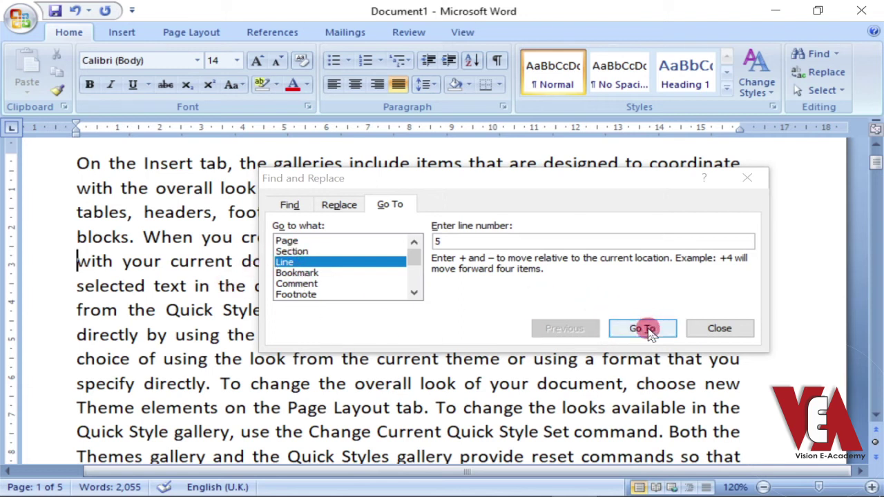
click(721, 330)
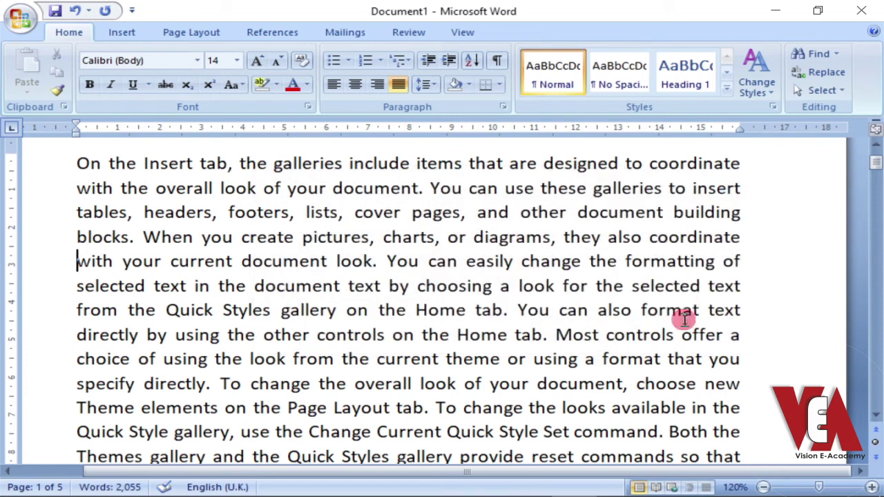
Step: Open the Replace dialog, move it up over the text and enter "Format" as the text to find
click(827, 72)
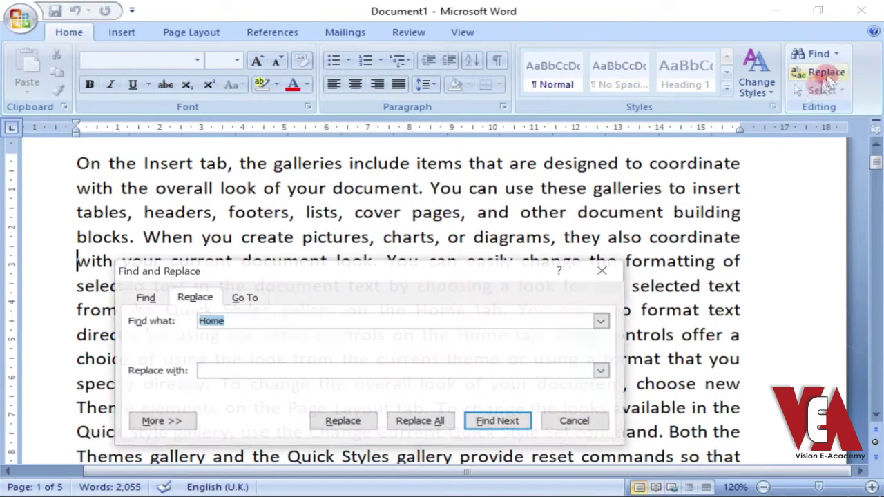
drag(445, 270, 529, 162)
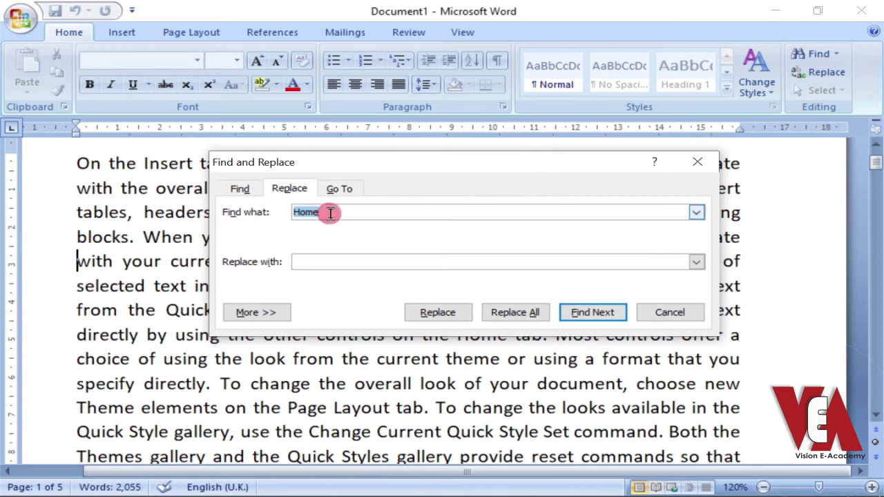
drag(330, 213, 294, 229)
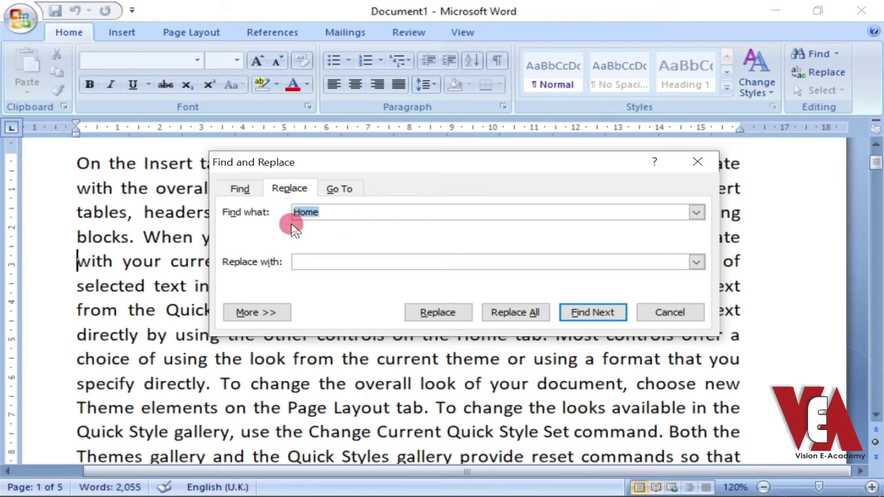
drag(346, 216, 269, 214)
text(Replace)
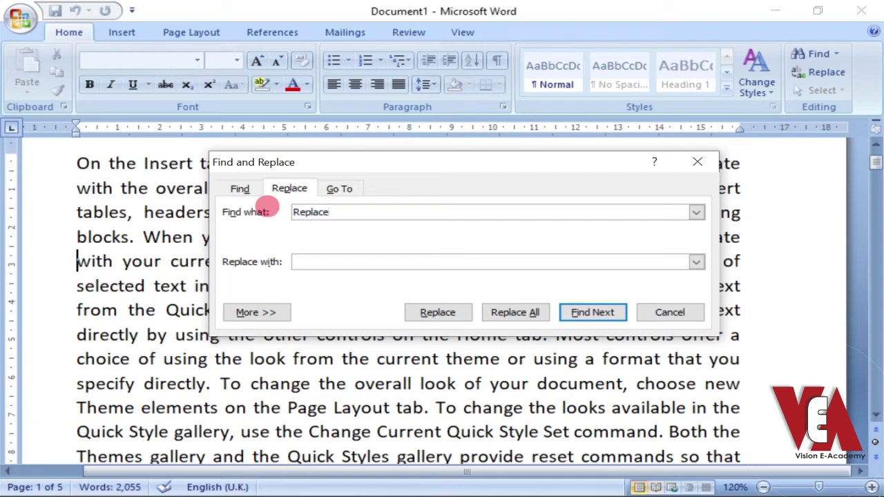
drag(268, 208, 312, 226)
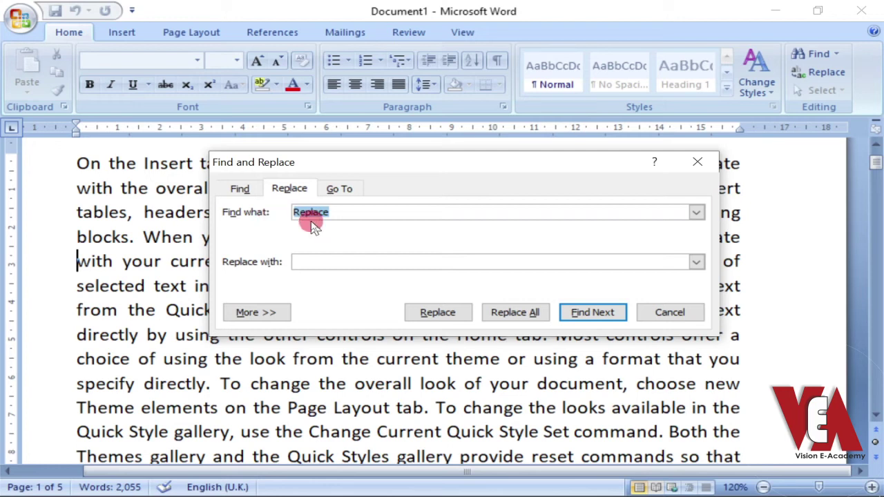
text(Format)
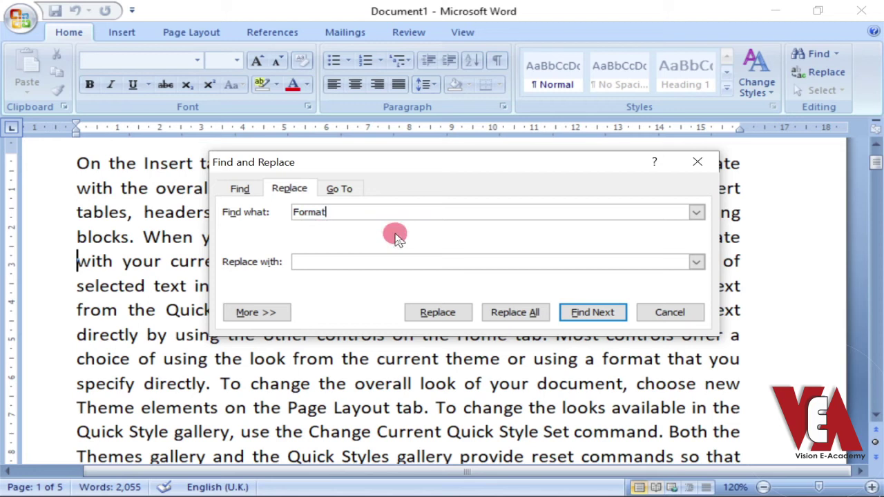
click(324, 261)
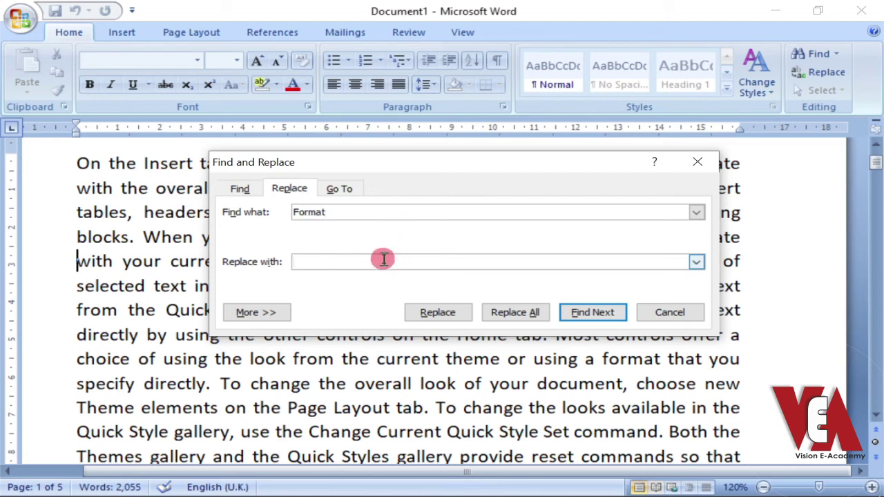
text(0000000000000000000000)
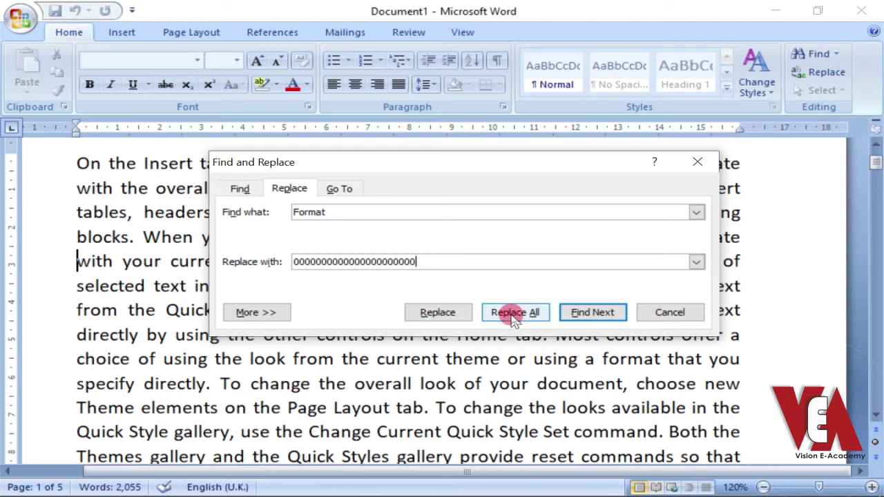
click(438, 315)
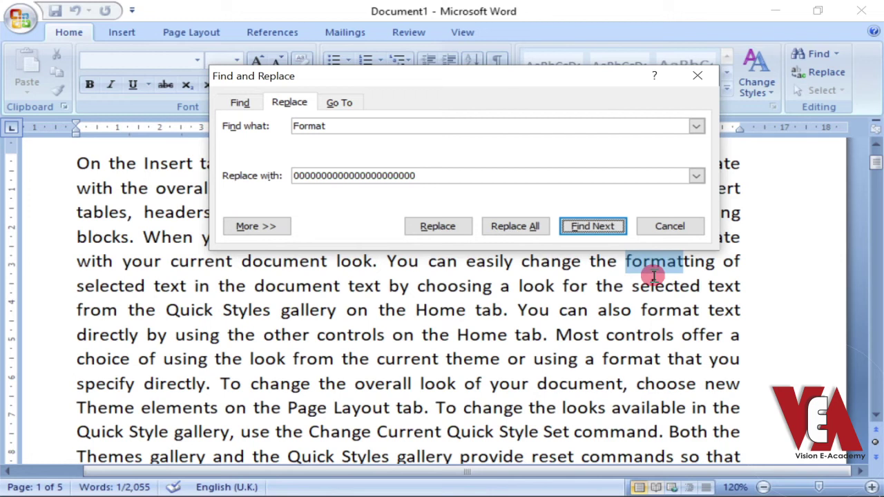
click(442, 227)
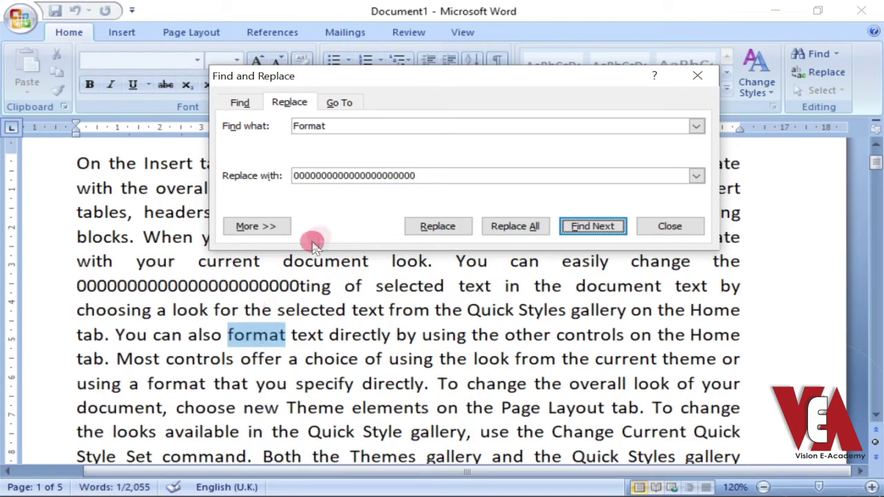
click(592, 230)
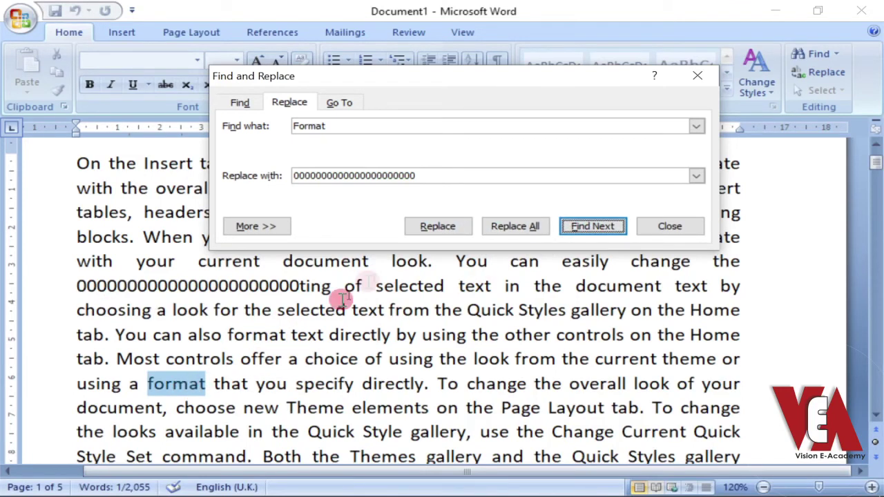
click(435, 229)
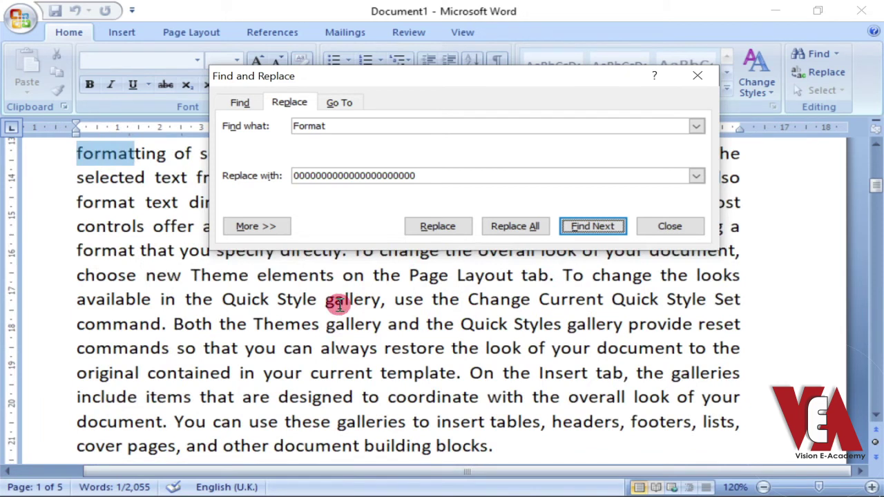
click(509, 233)
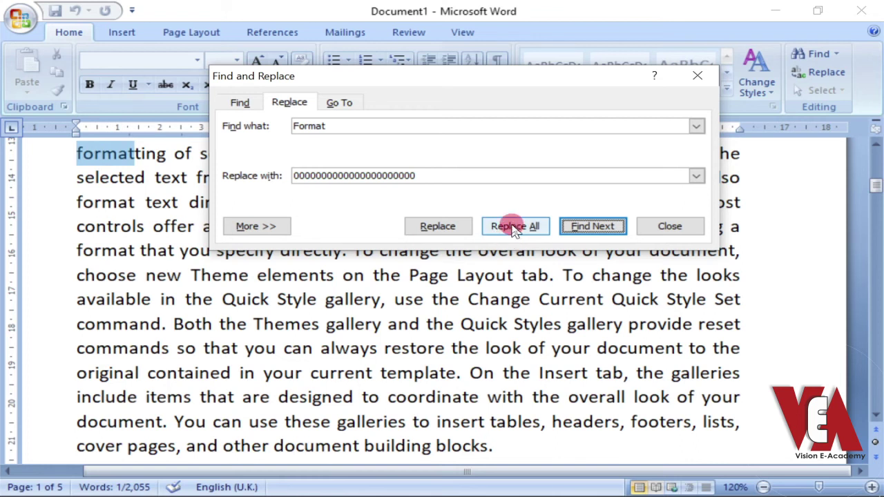
click(514, 229)
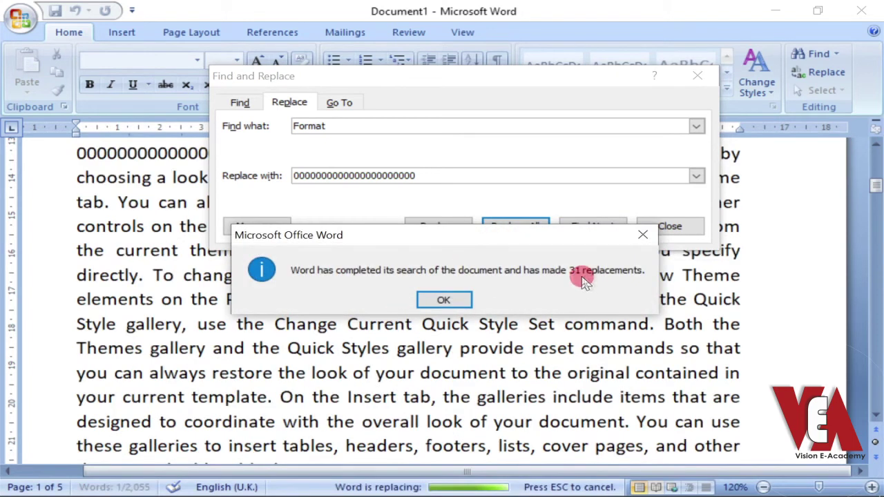
click(425, 299)
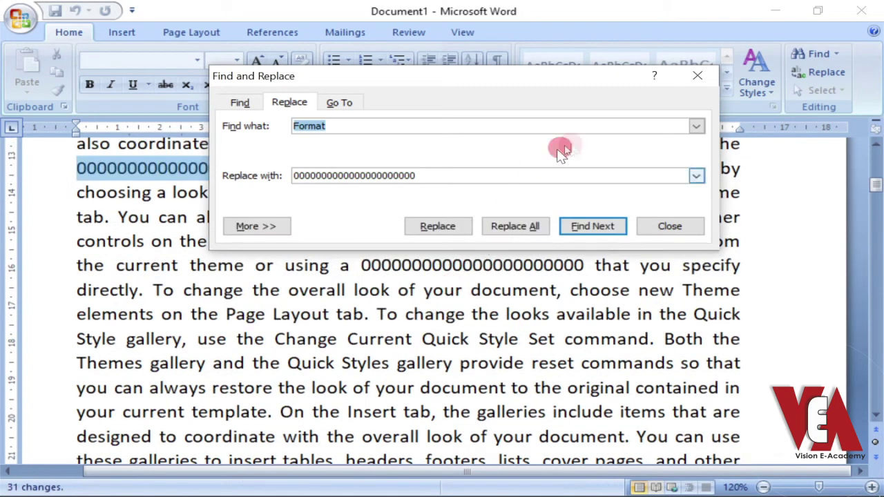
scroll(501, 298, up, 9)
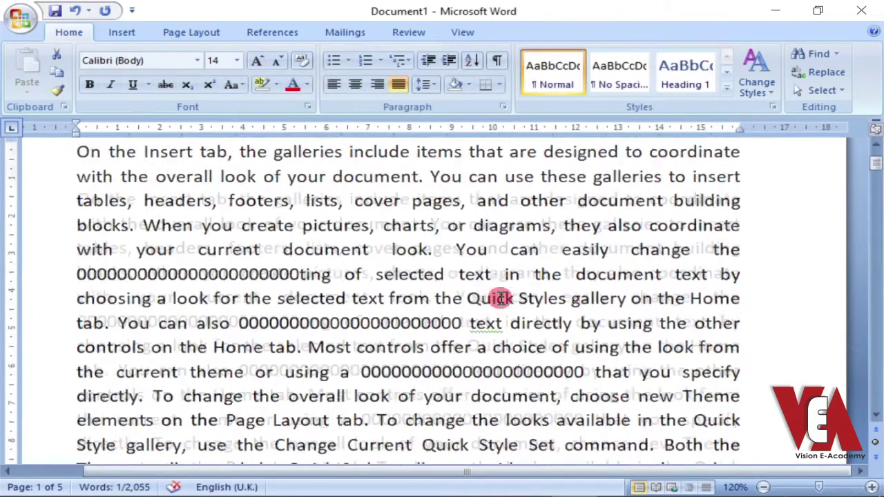
scroll(501, 298, down, 2)
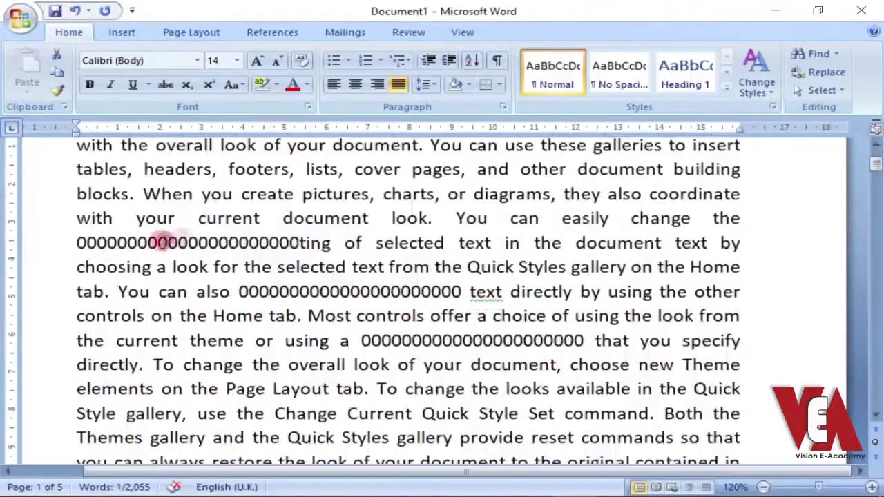
scroll(429, 346, down, 2)
scroll(429, 345, down, 6)
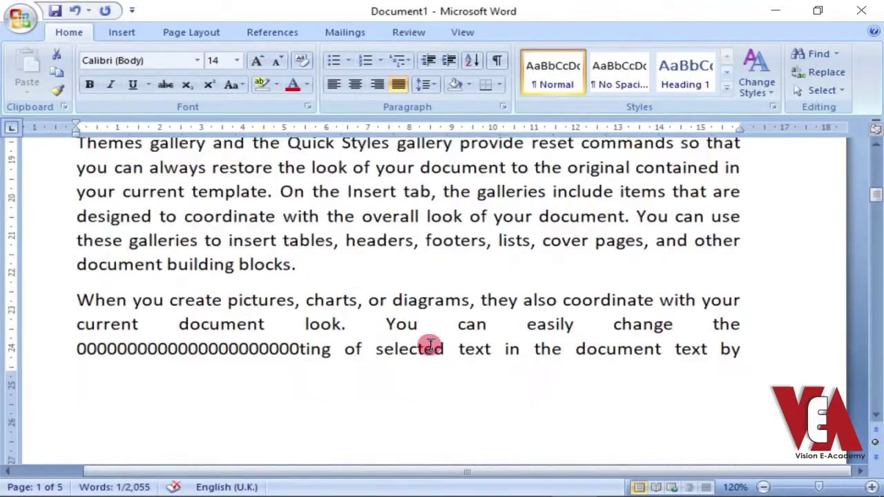
scroll(429, 345, down, 2)
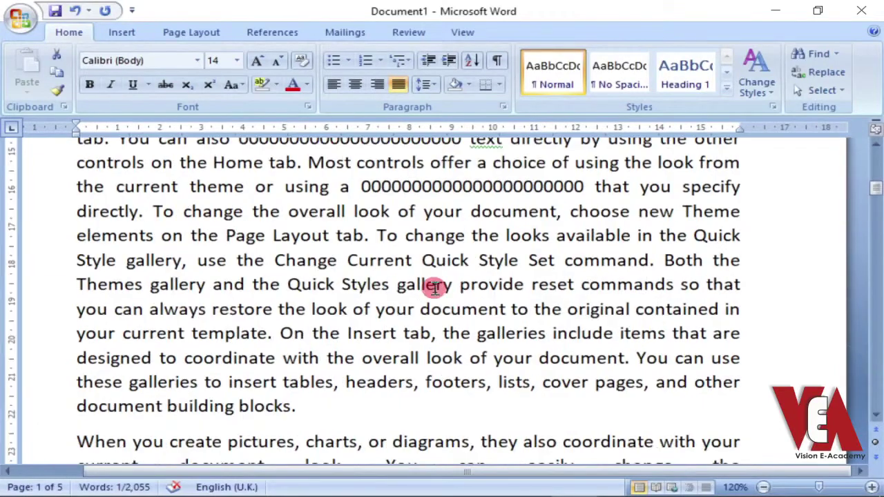
Step: Select all the text in the document, then clear the selection by placing the cursor in "document" on the second line
click(836, 97)
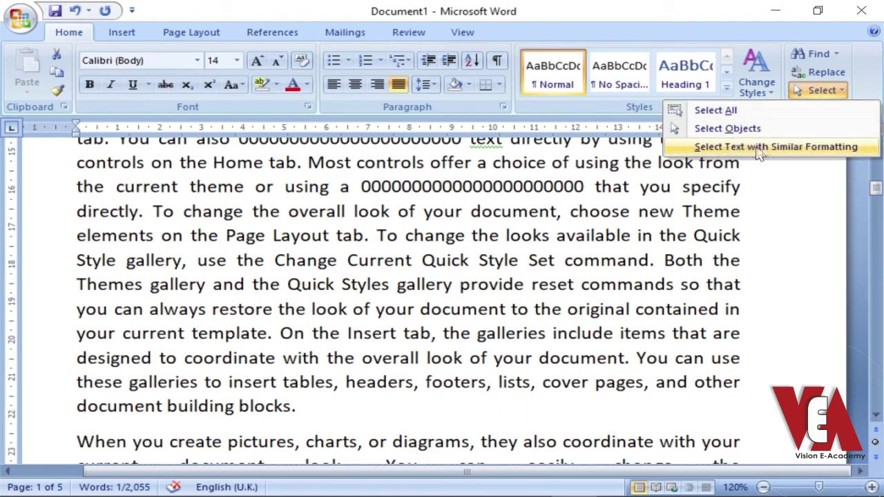
click(715, 111)
click(388, 237)
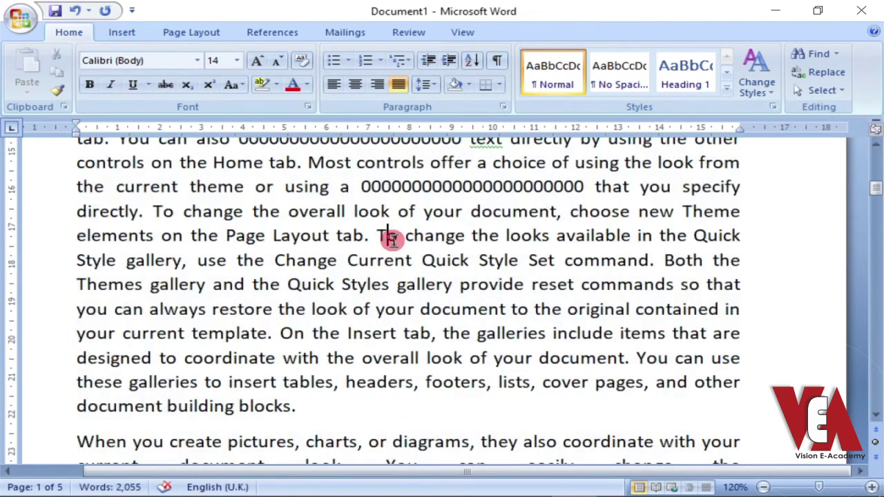
key(ctrl+z)
click(822, 90)
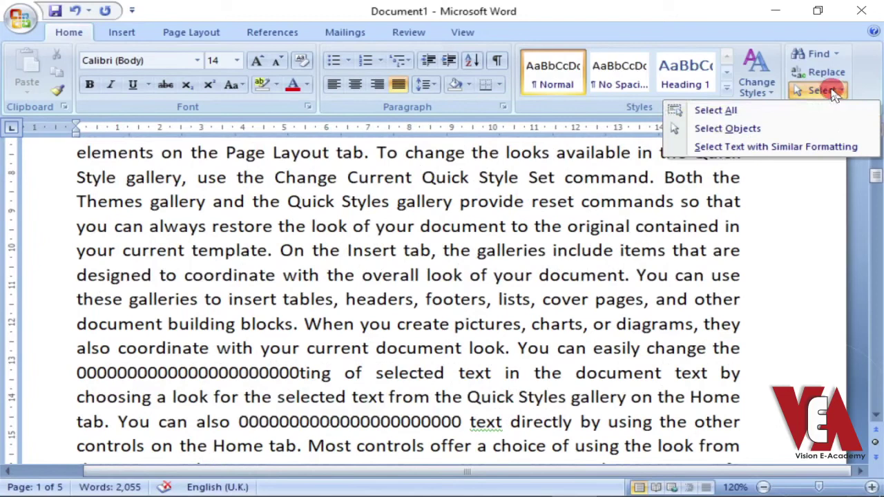
click(716, 112)
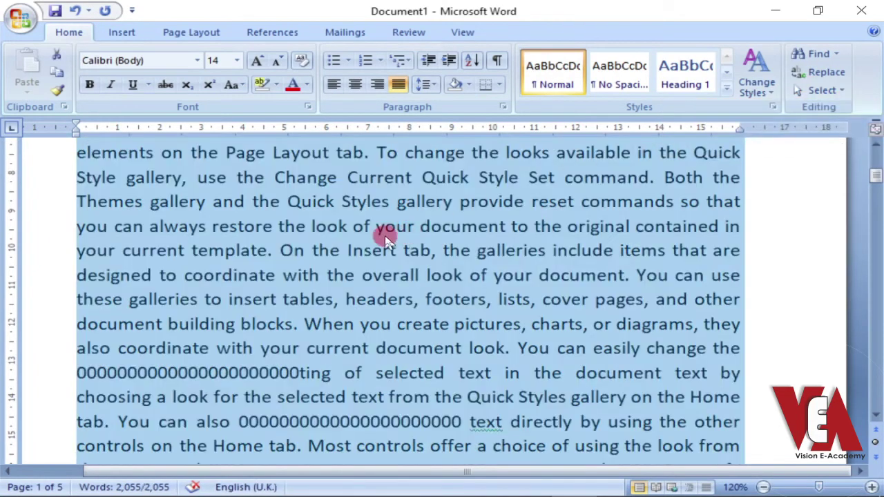
scroll(427, 274, down, 5)
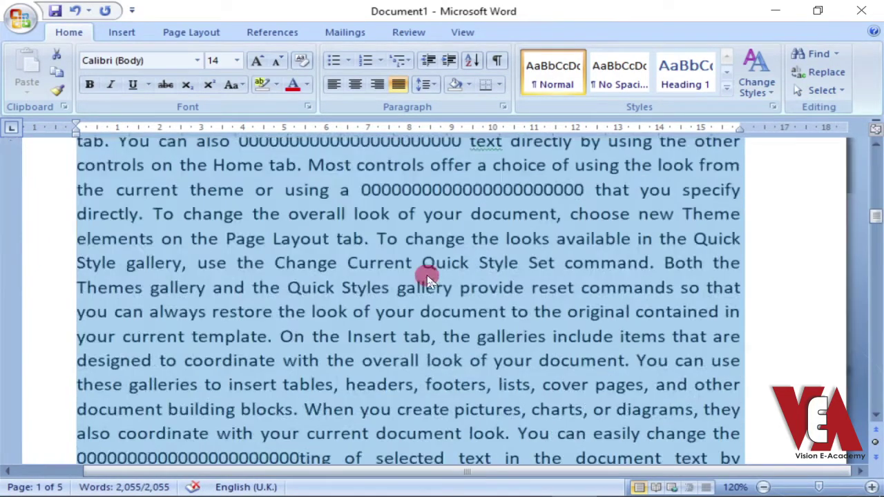
scroll(427, 274, up, 10)
click(378, 287)
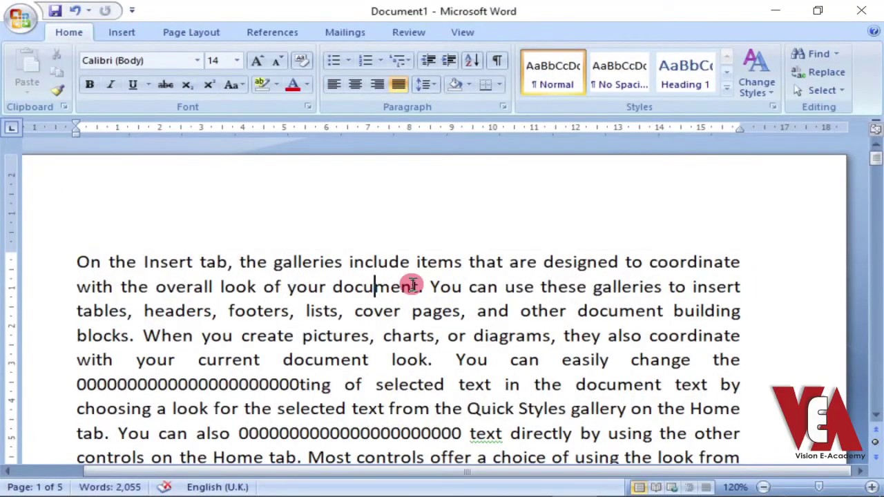
Step: Draw a five-pointed star about 2.6 cm high and 3.2 cm wide over the first paragraph and fill it with red
click(839, 90)
click(760, 131)
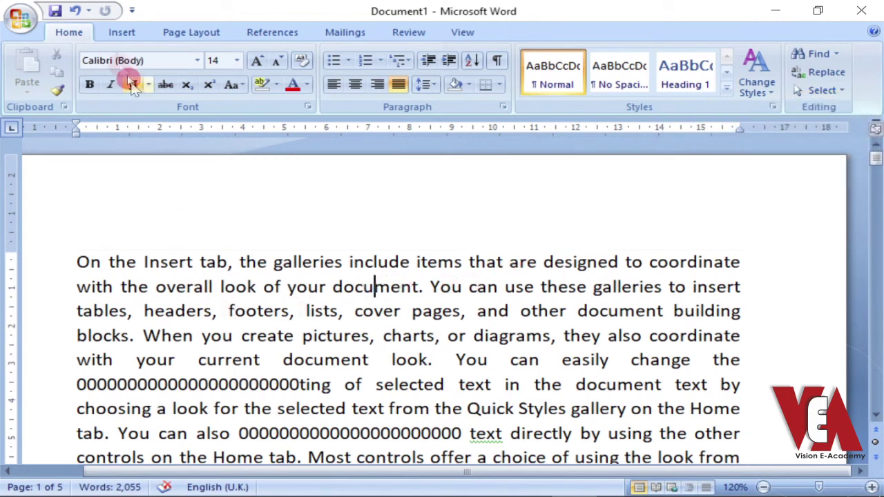
click(119, 36)
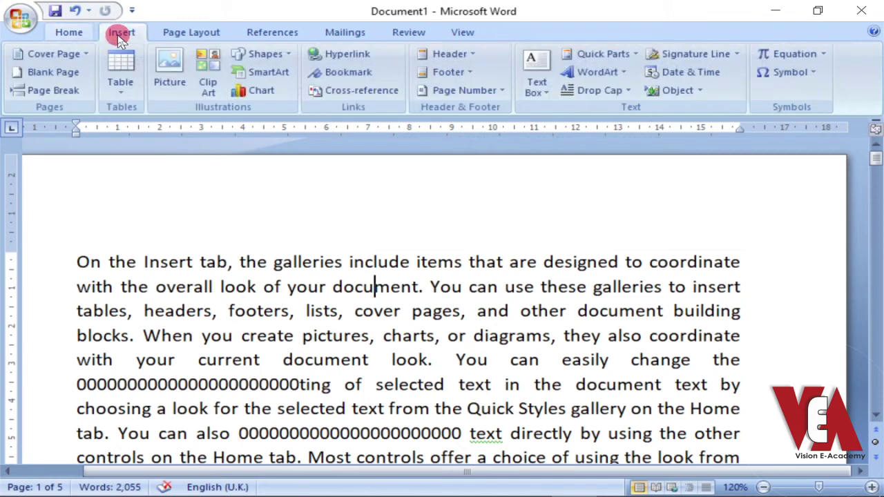
click(294, 58)
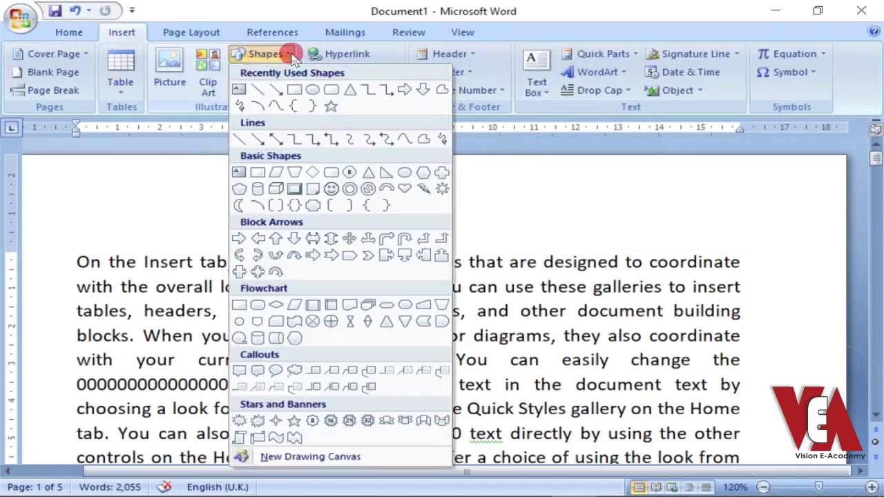
click(330, 109)
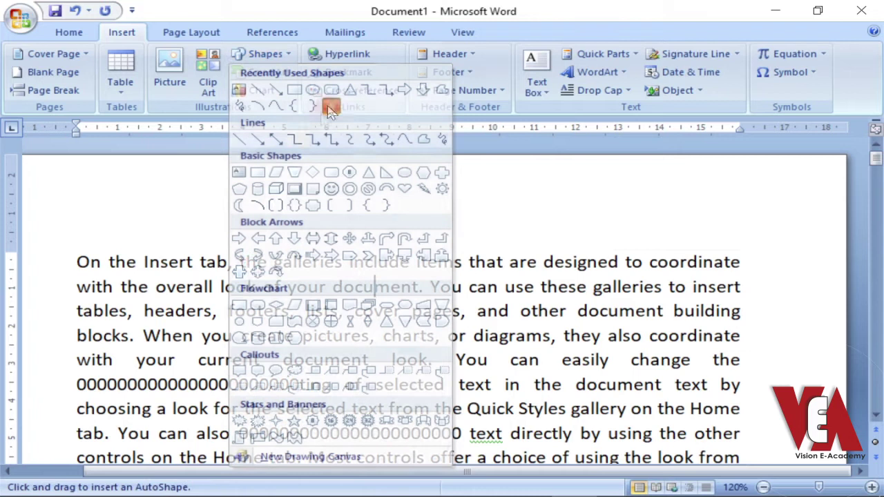
drag(217, 299, 351, 396)
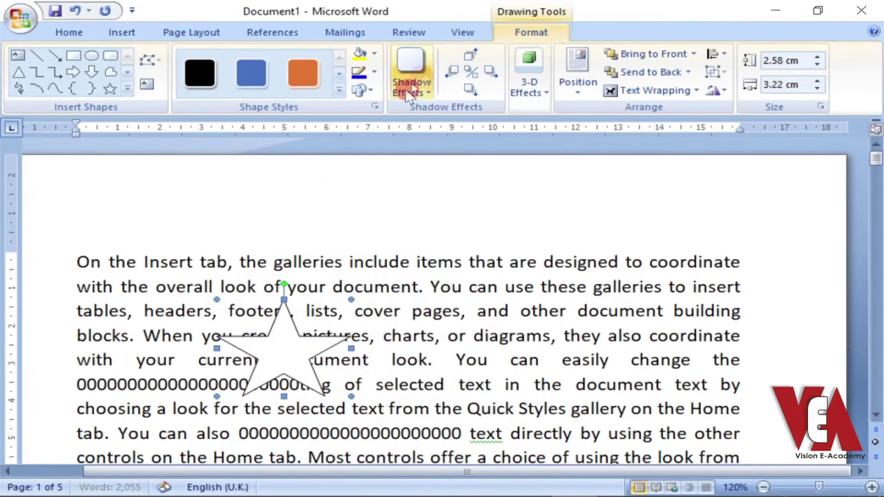
click(374, 53)
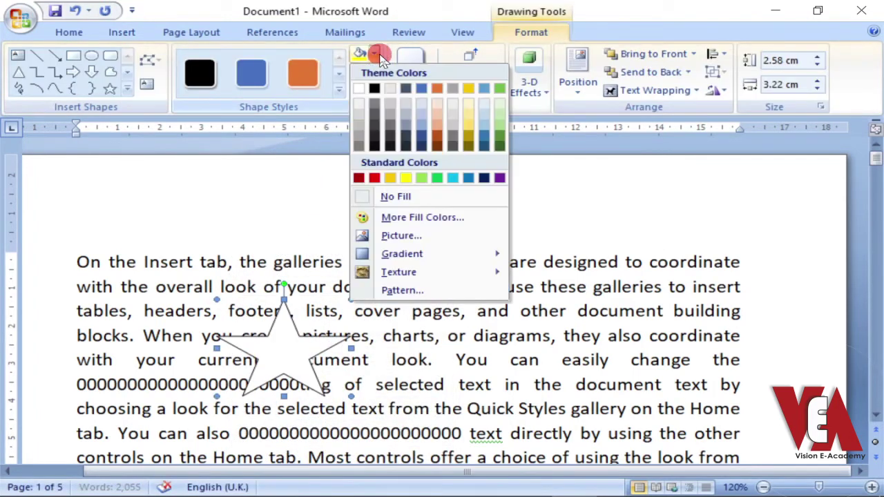
click(374, 178)
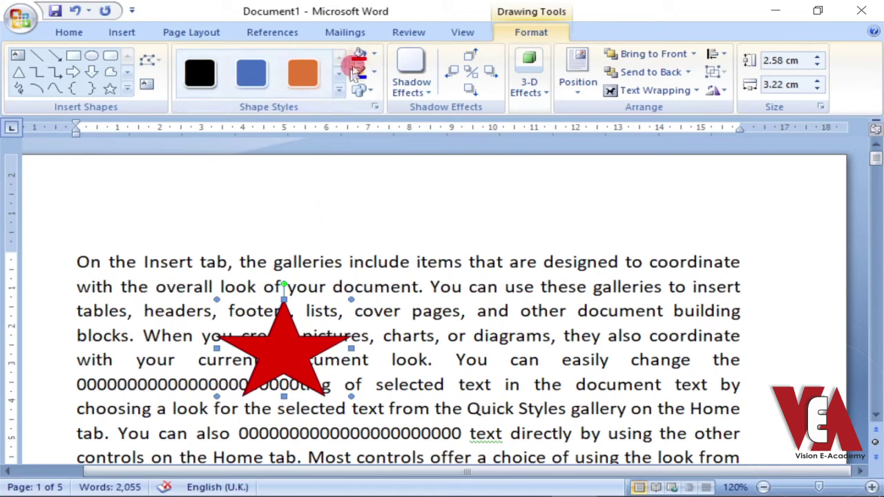
Step: Draw a rectangle about 2.6 cm high and 3.7 cm wide beside the red star and fill it with green
click(121, 31)
click(279, 55)
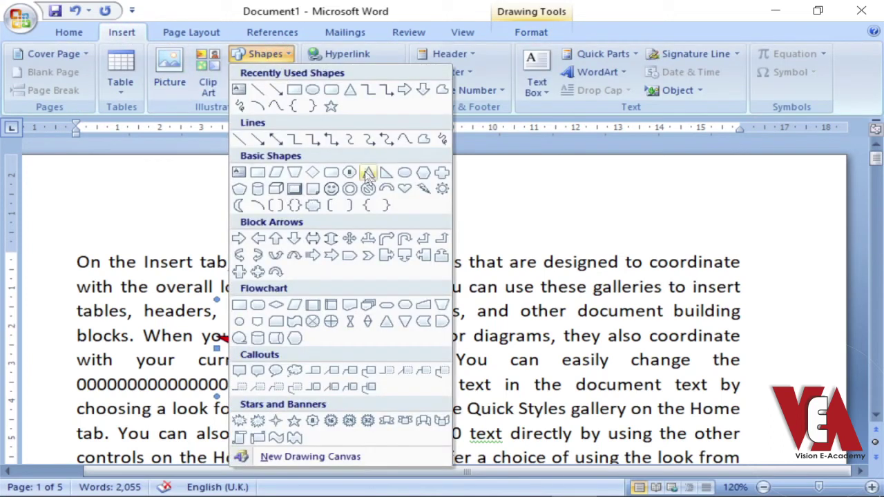
click(297, 89)
drag(452, 300, 607, 396)
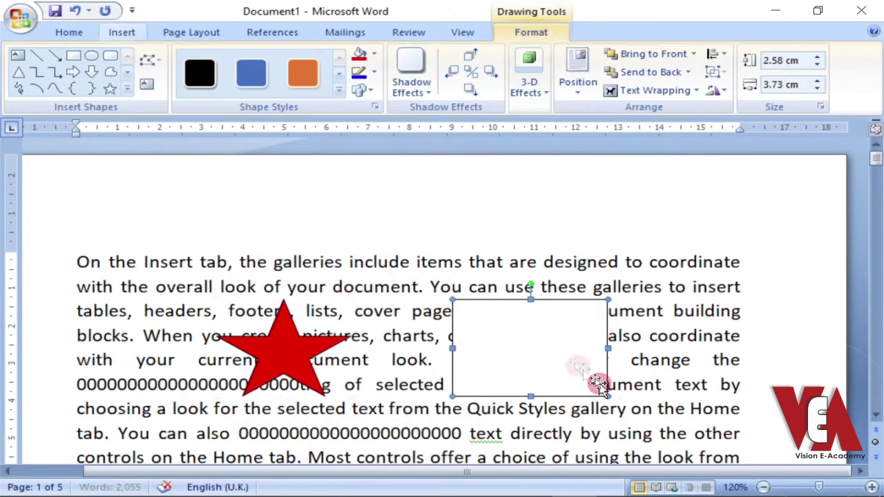
click(374, 54)
click(437, 178)
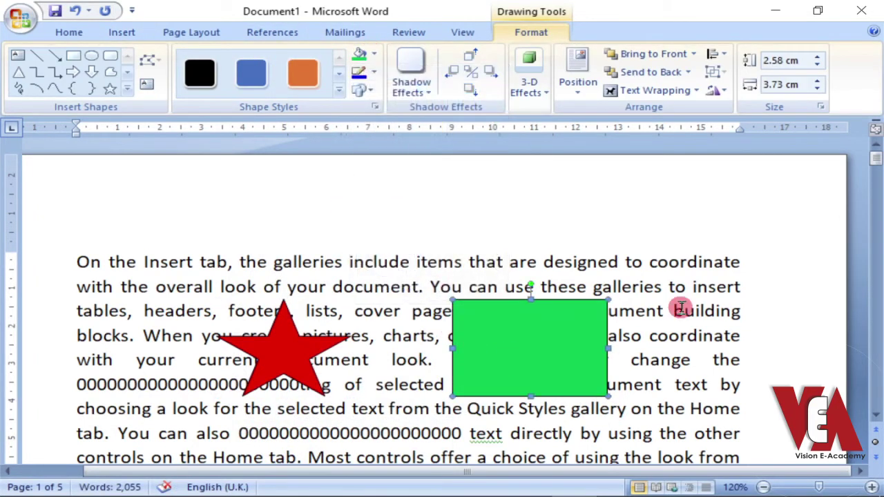
Step: Set the green rectangle's text wrapping to Behind Text and deselect it
right_click(571, 323)
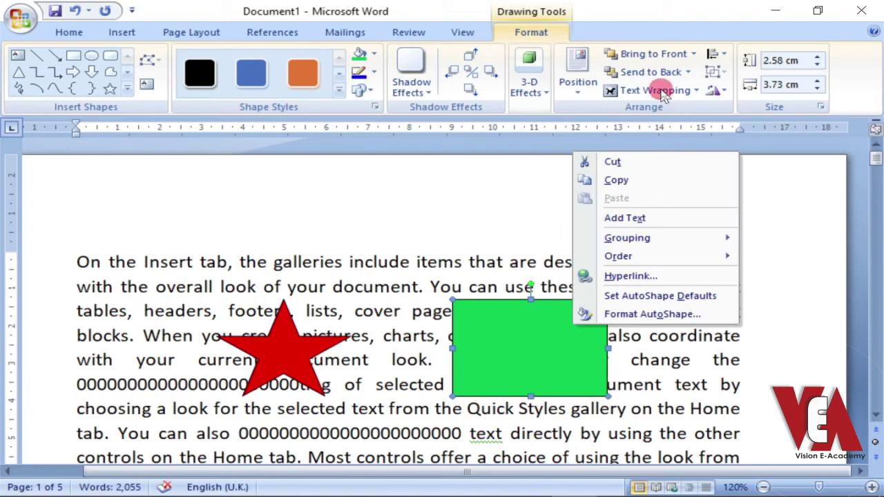
click(653, 89)
click(656, 169)
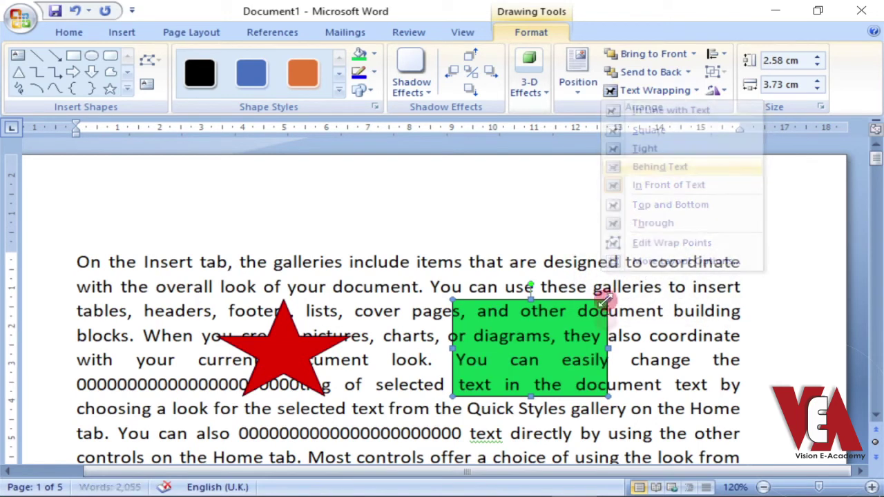
click(650, 361)
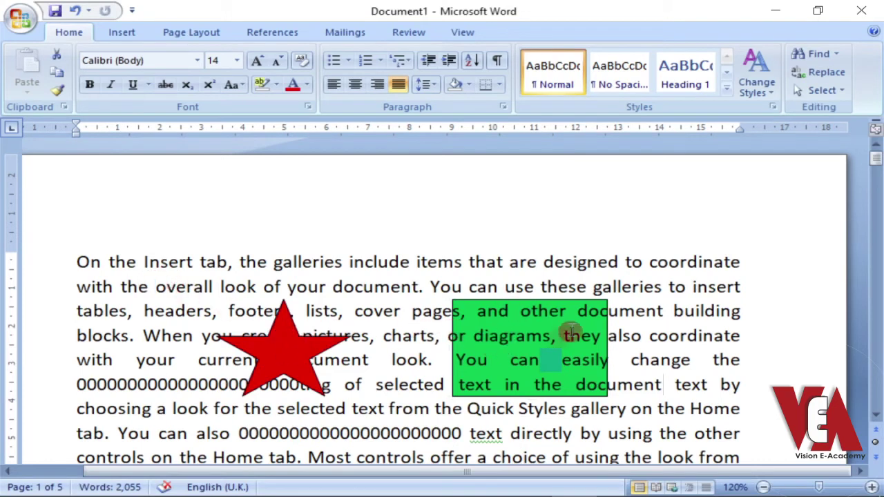
Step: Select the passage running across both shapes, select the red star, and try to select the green rectangle directly through the text
drag(192, 279, 640, 426)
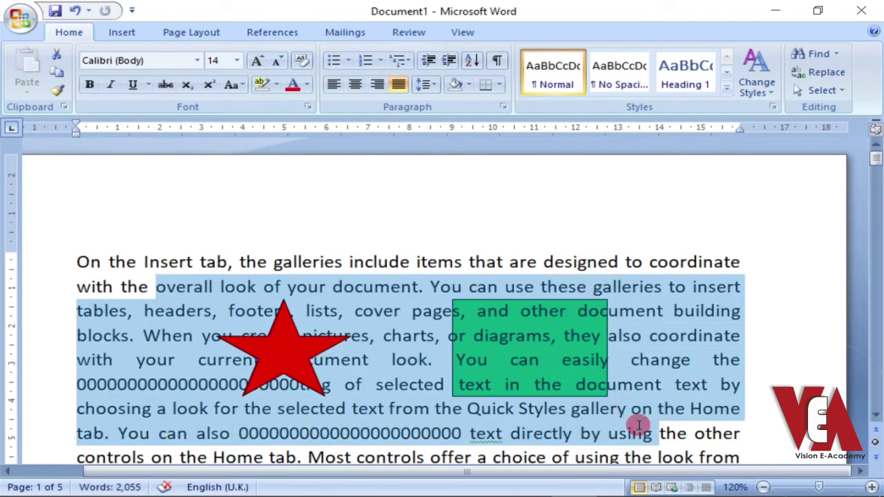
click(393, 433)
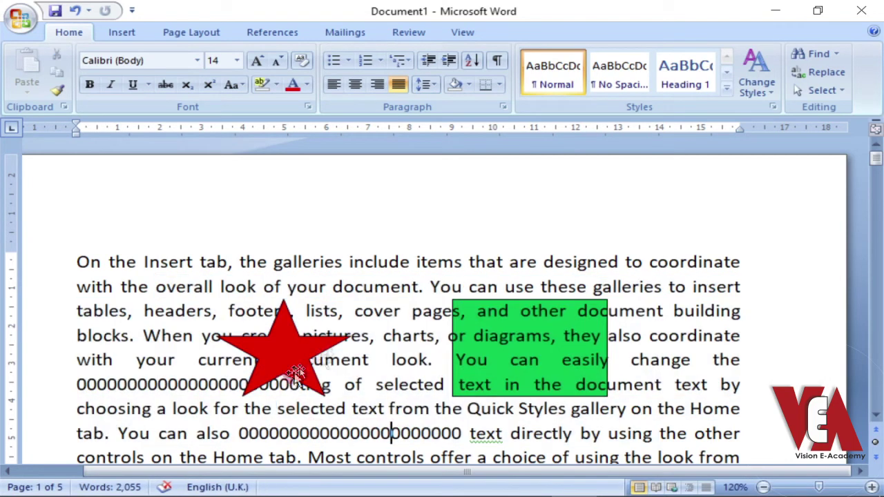
drag(159, 286, 279, 311)
click(356, 365)
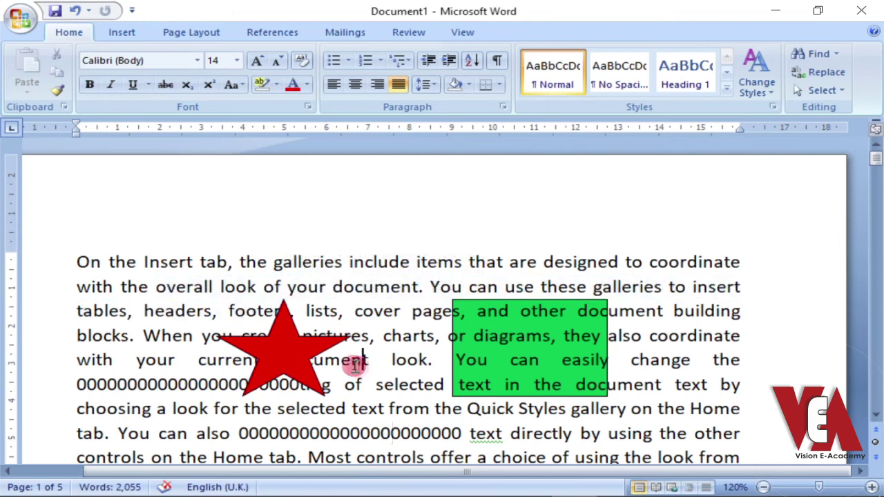
click(287, 350)
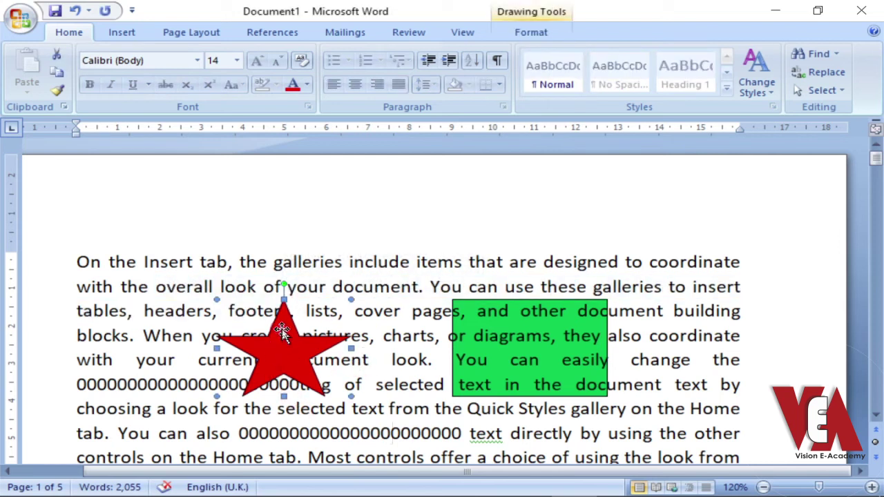
click(503, 325)
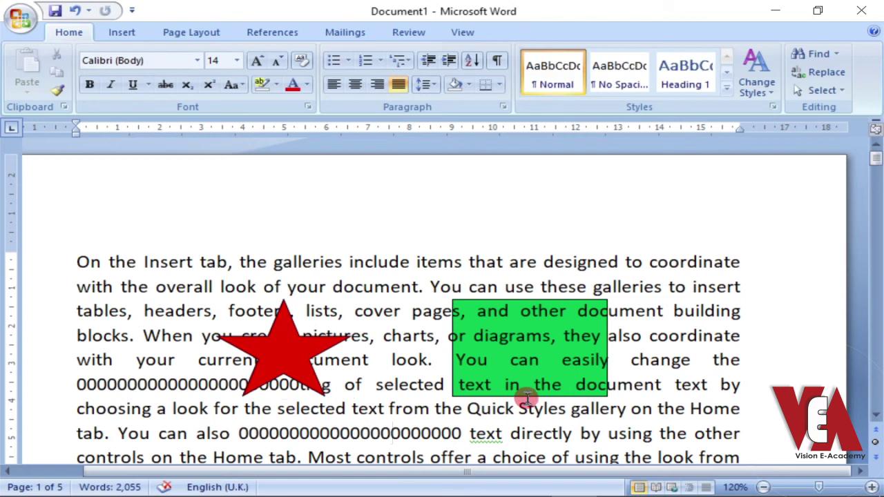
click(553, 366)
click(500, 336)
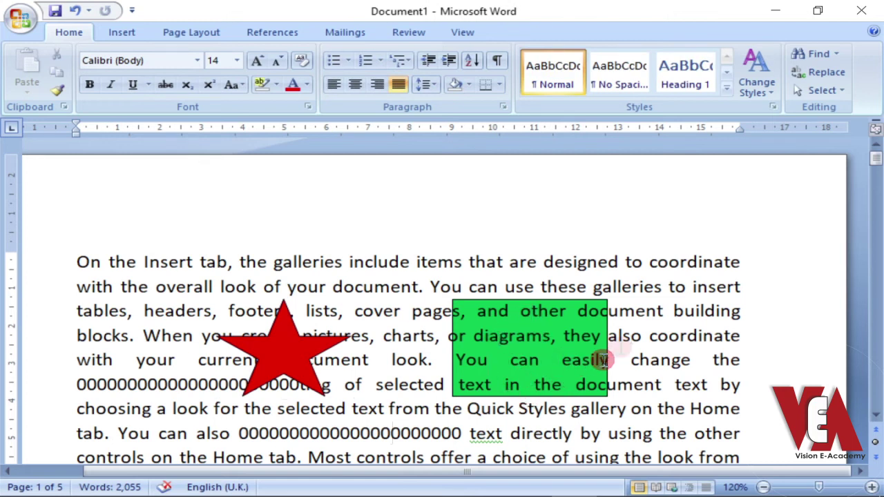
Step: Use Select Objects to select the green rectangle behind the text, set its text wrapping to In Front of Text, and deselect it
click(820, 90)
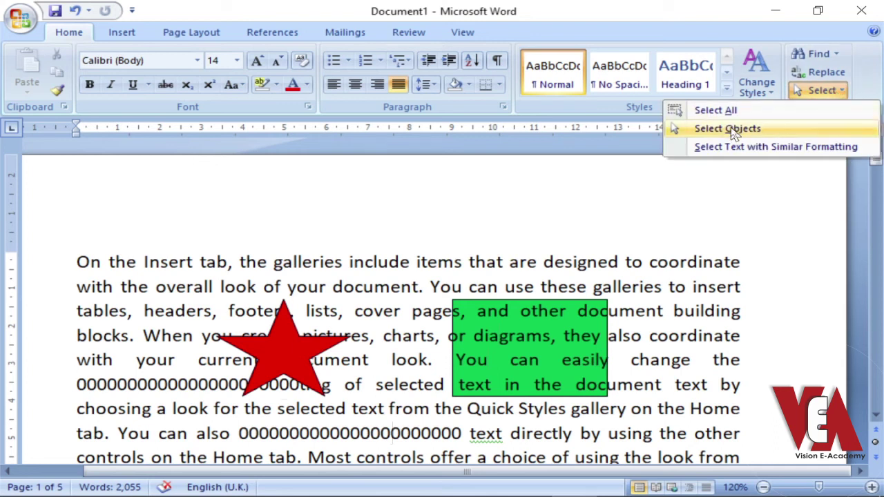
click(730, 129)
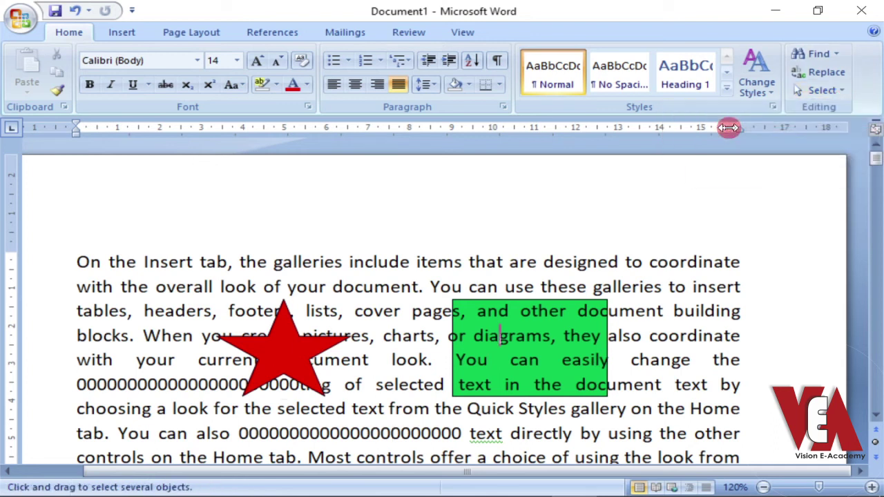
click(536, 329)
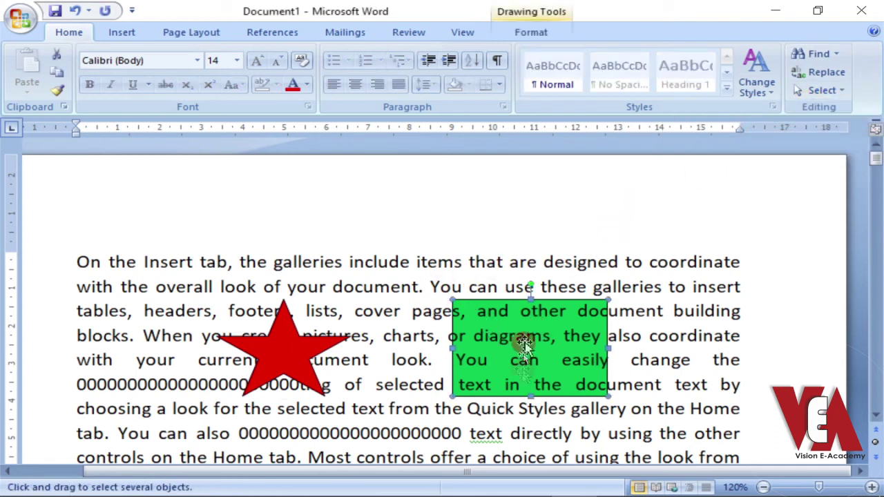
click(526, 30)
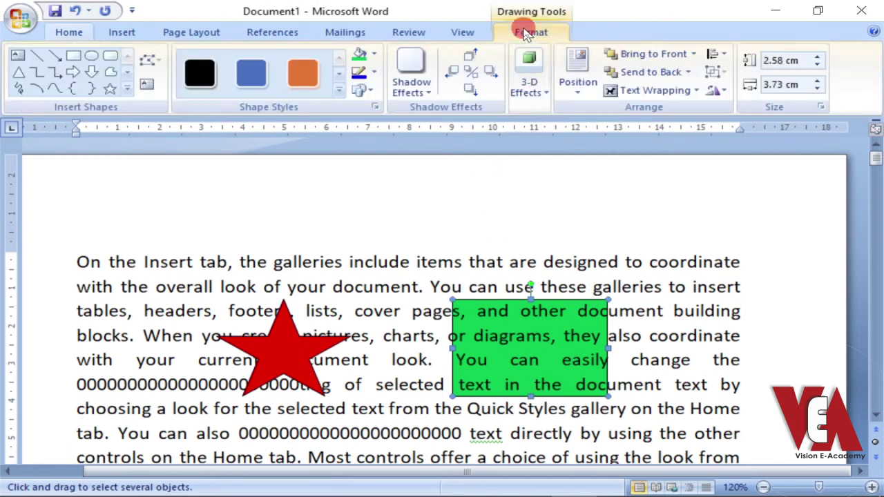
click(653, 90)
click(655, 187)
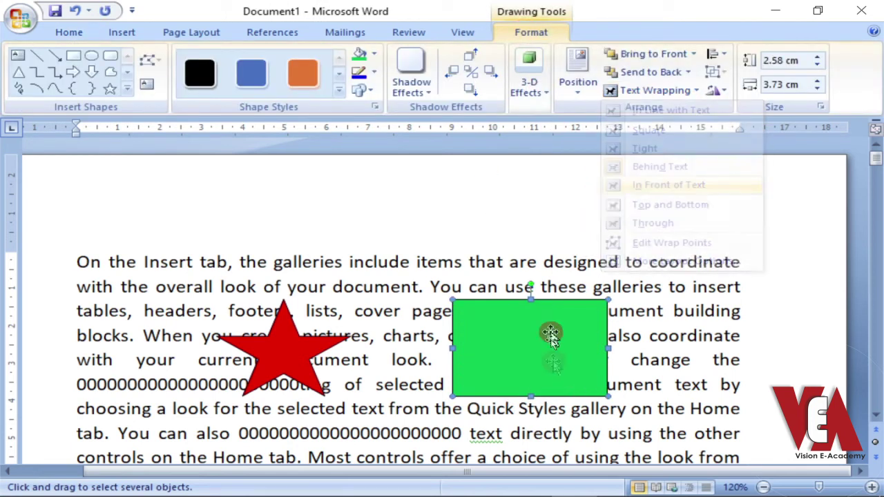
key(Escape)
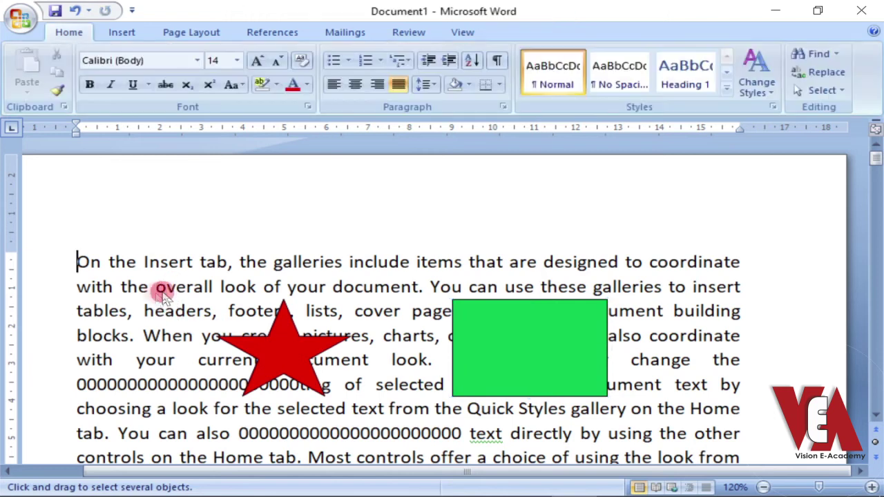
Step: Select the red star and green rectangle together with a selection box, deselect them, and select the rectangle alone before clearing the selection
drag(140, 274, 656, 430)
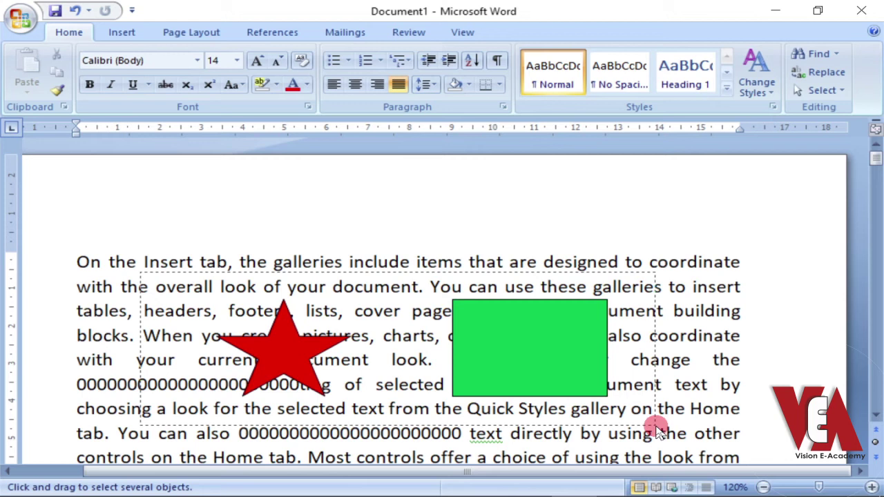
drag(656, 430, 661, 430)
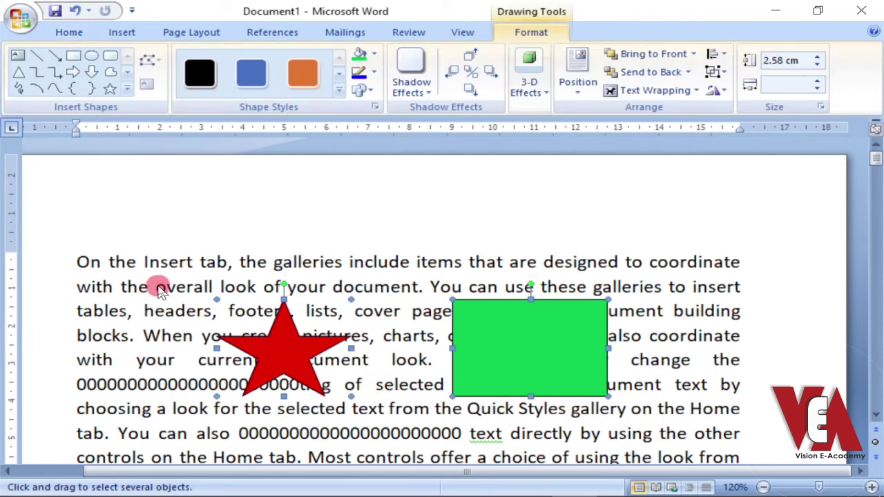
key(Escape)
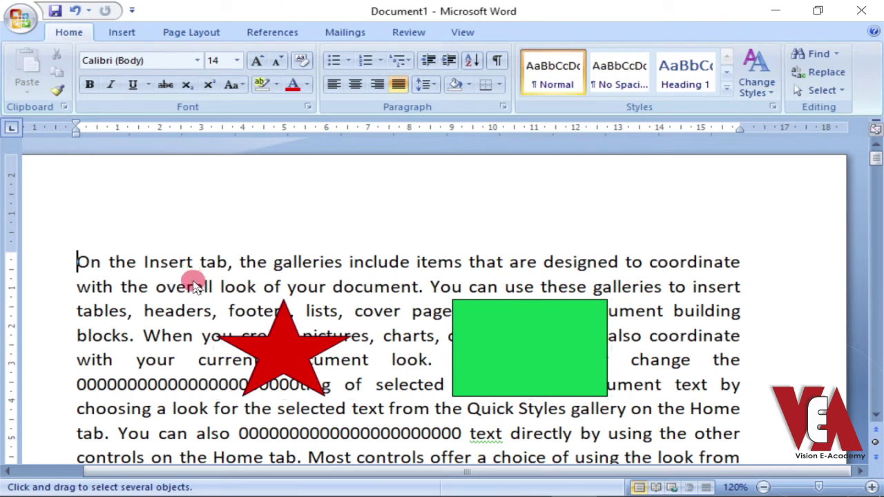
click(542, 350)
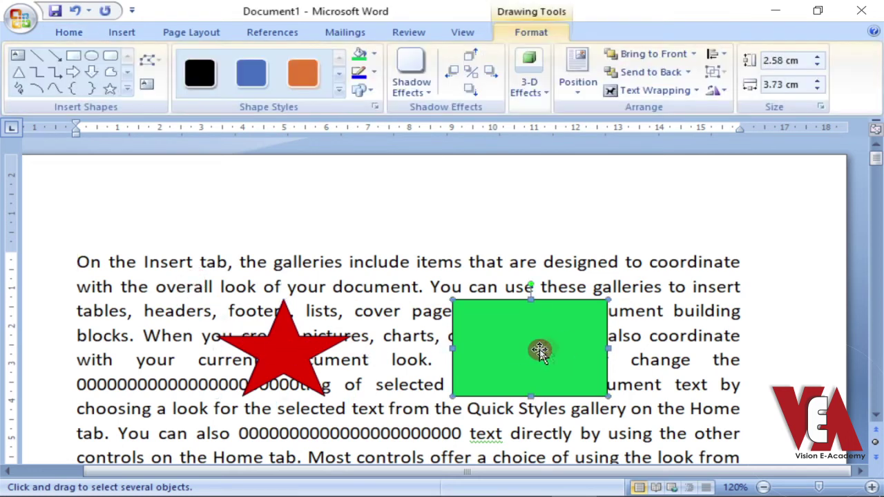
click(670, 304)
click(122, 35)
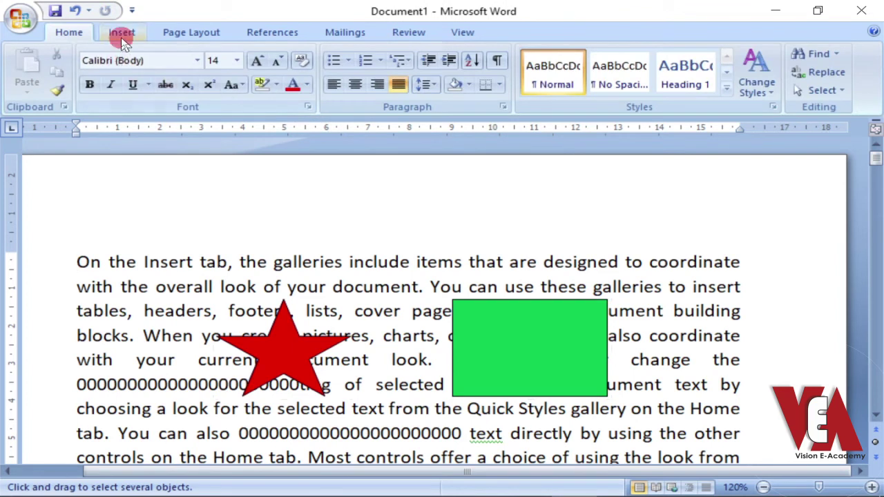
Step: Delete the green rectangle and the red star from the first paragraph
click(820, 90)
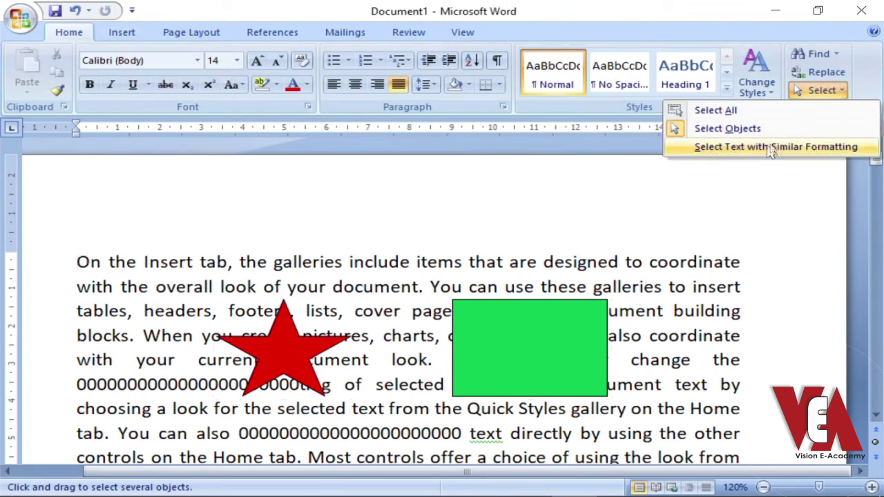
click(556, 346)
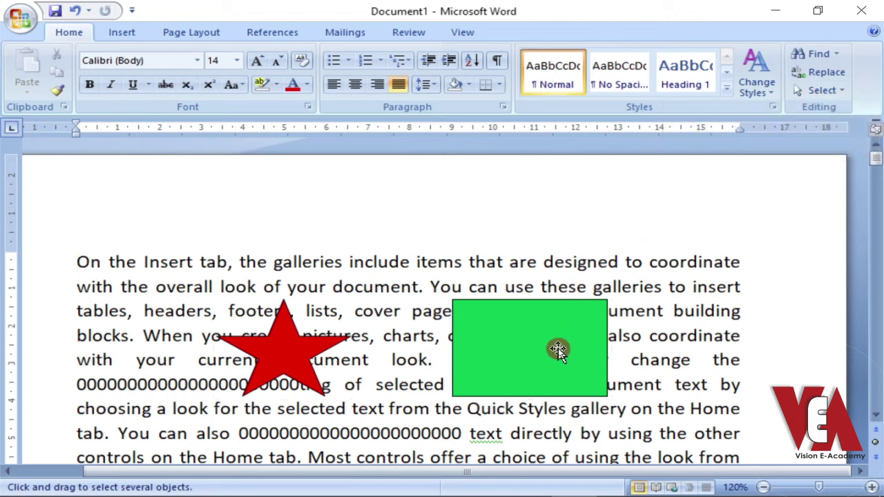
click(558, 350)
key(Delete)
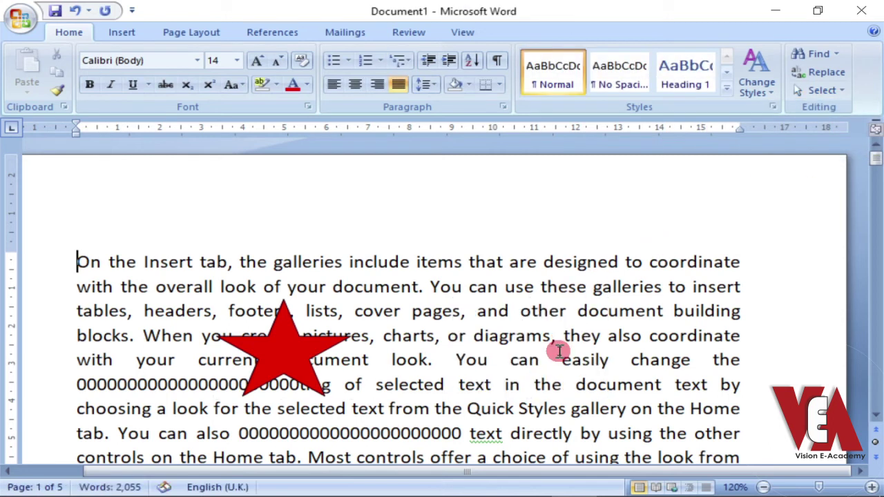
click(302, 347)
key(Delete)
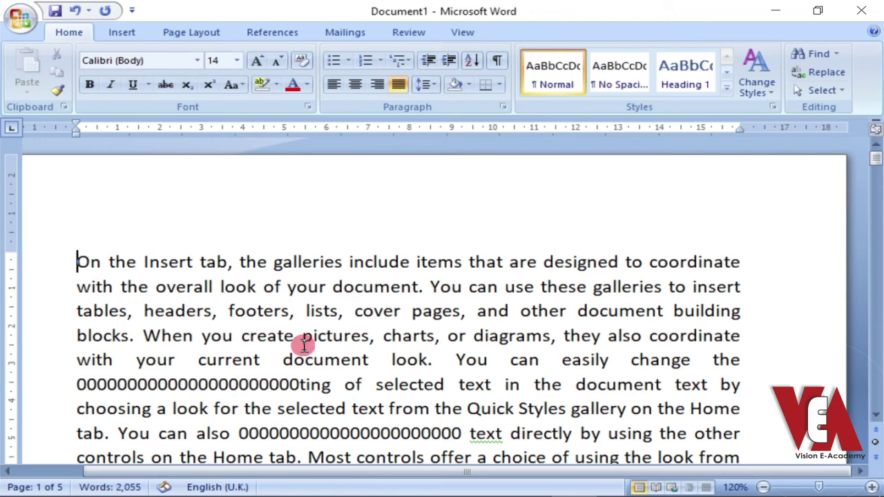
Step: Format the word "galleries" in the first line in red, with the Bloody font at size 18
double_click(317, 261)
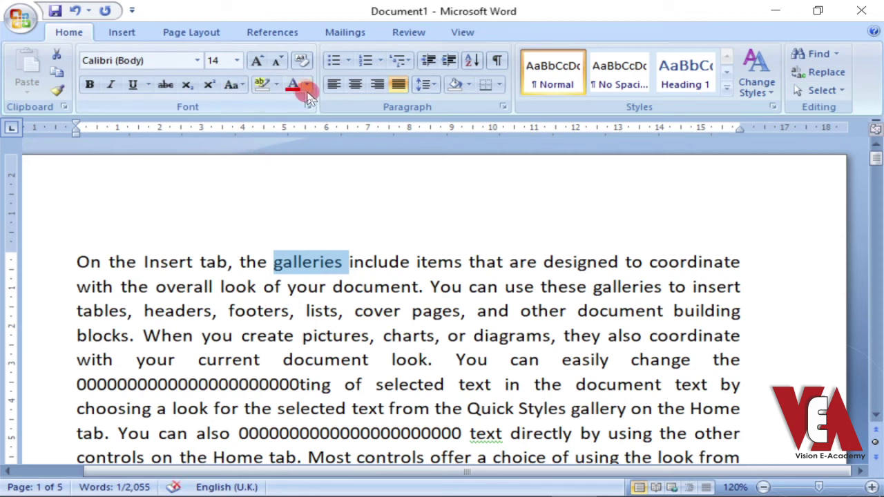
click(308, 86)
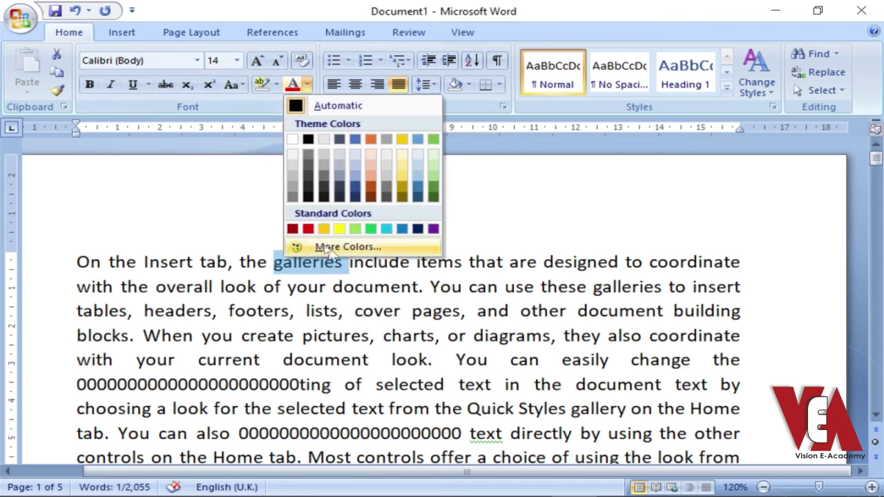
click(310, 229)
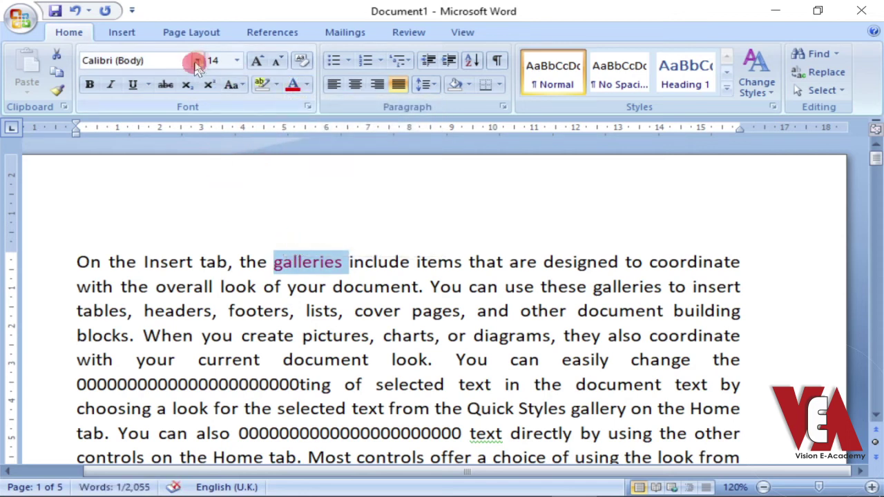
click(196, 62)
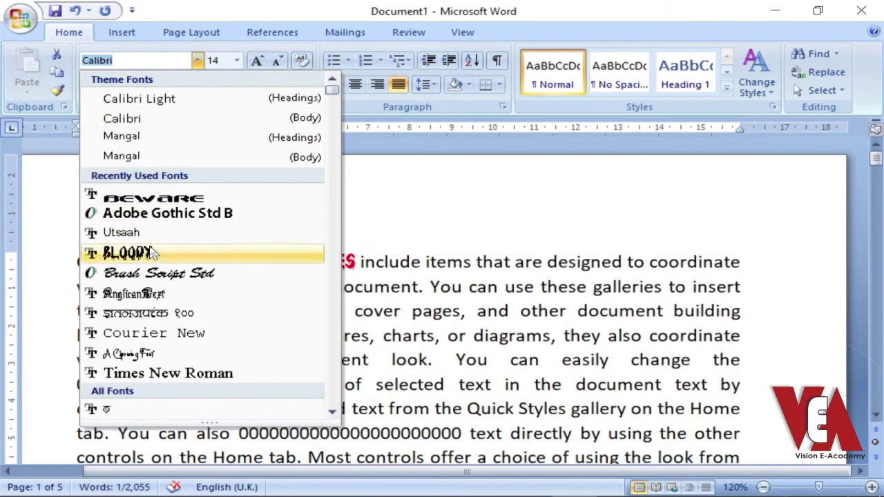
click(151, 254)
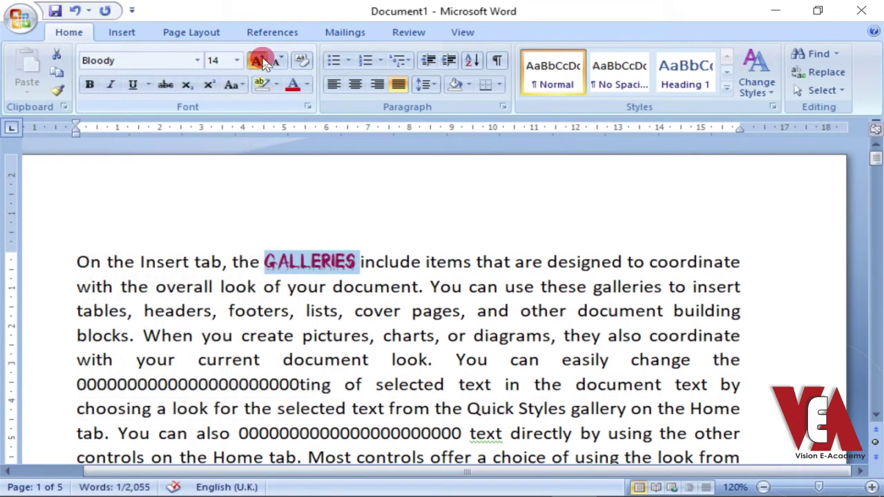
click(258, 61)
click(258, 61)
click(430, 388)
Step: Copy the formatting of "galleries" onto the word "building" at the start of the fourth line with Format Painter
click(368, 263)
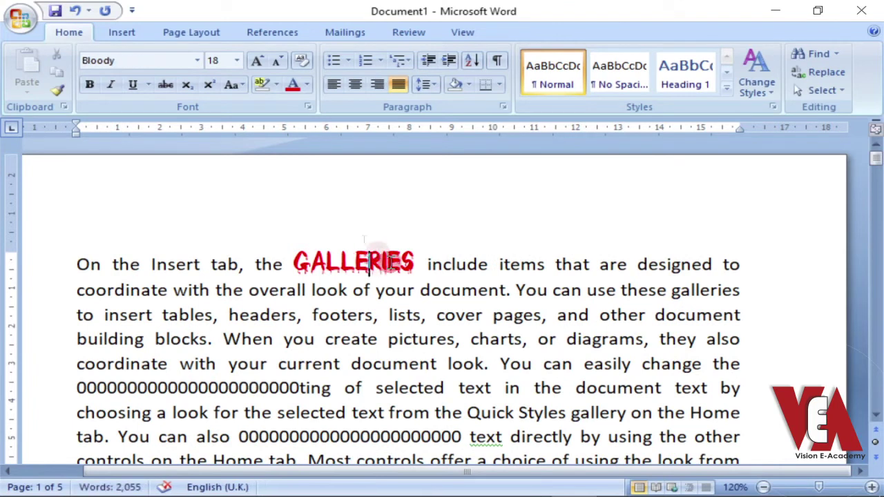
click(57, 90)
scroll(481, 368, down, 3)
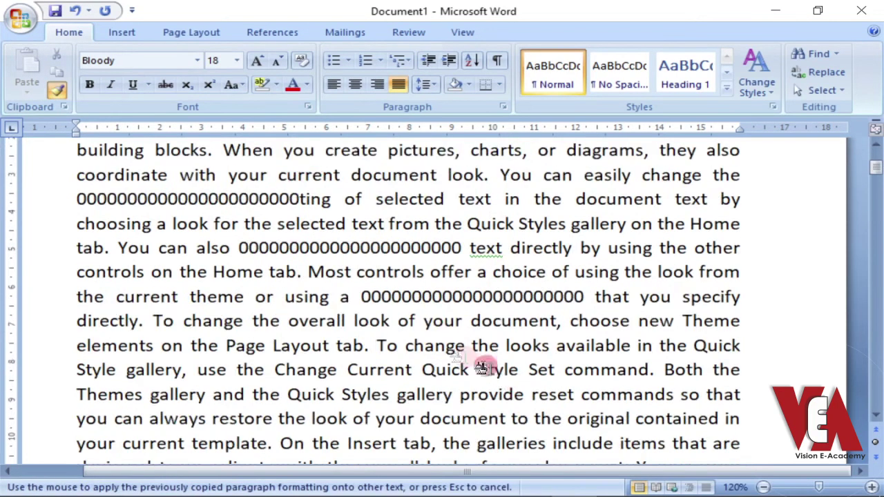
scroll(194, 241, up, 3)
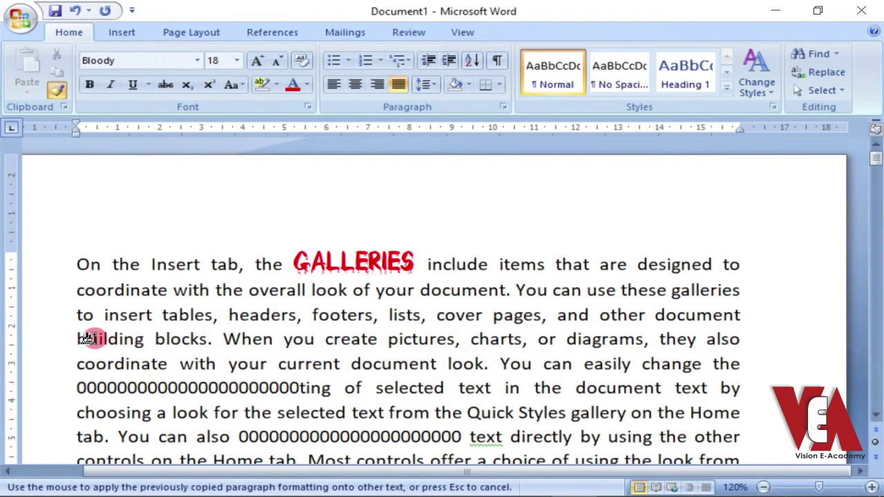
drag(73, 337, 145, 339)
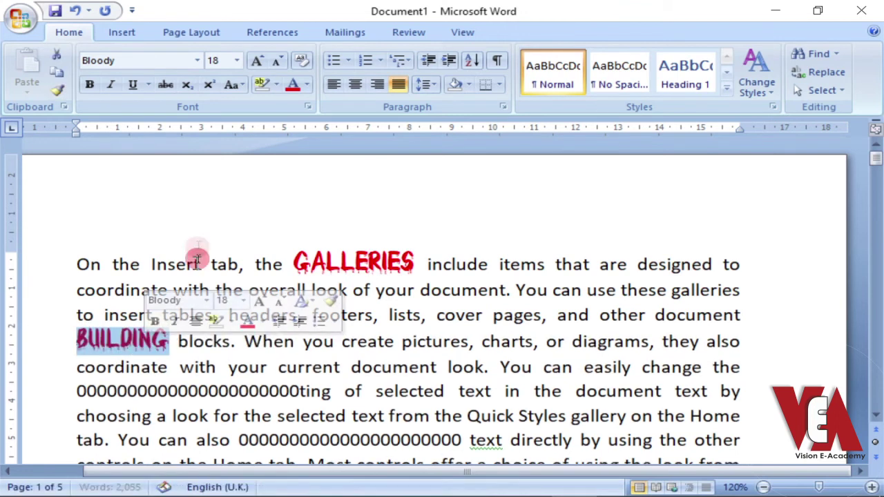
Step: Apply the same red Bloody formatting to "diagrams," in the fourth line and "text" in the eighth line, and clear the selection
click(57, 91)
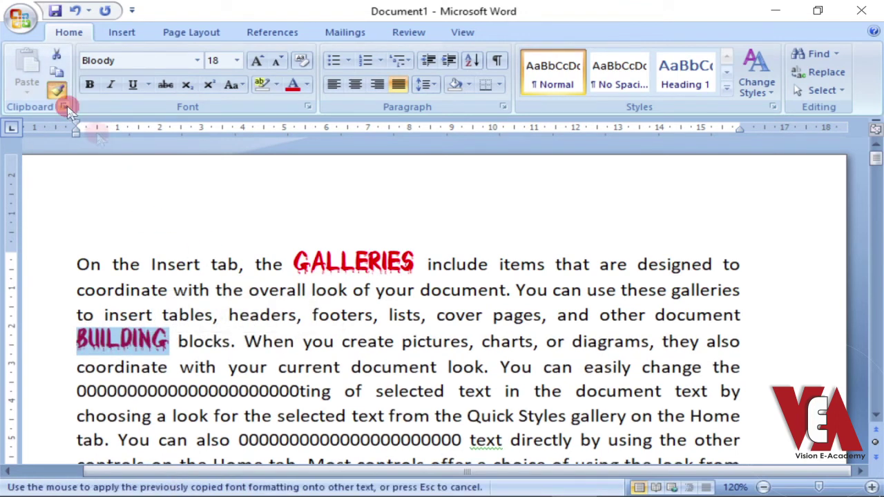
drag(652, 338, 549, 340)
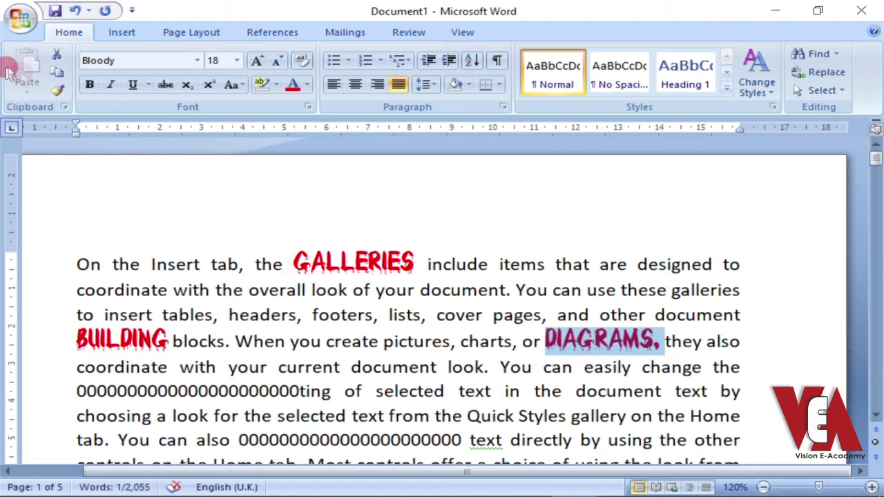
double_click(505, 440)
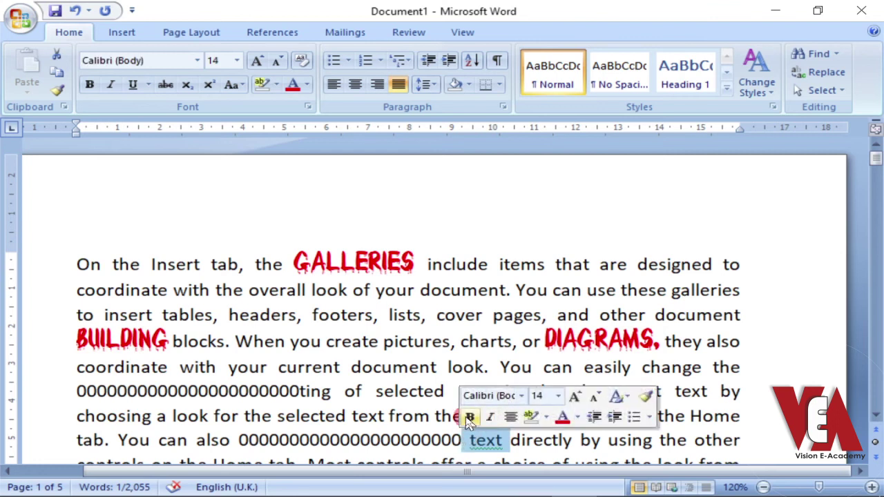
key(ctrl+shift+v)
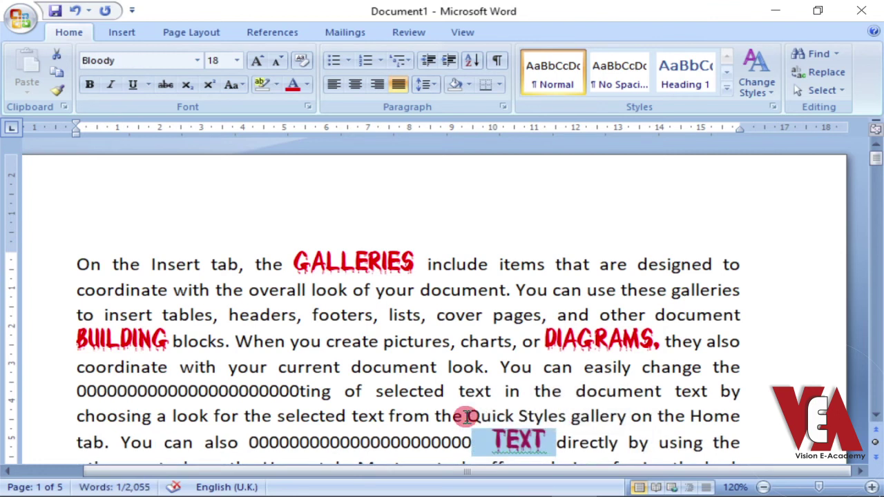
click(481, 340)
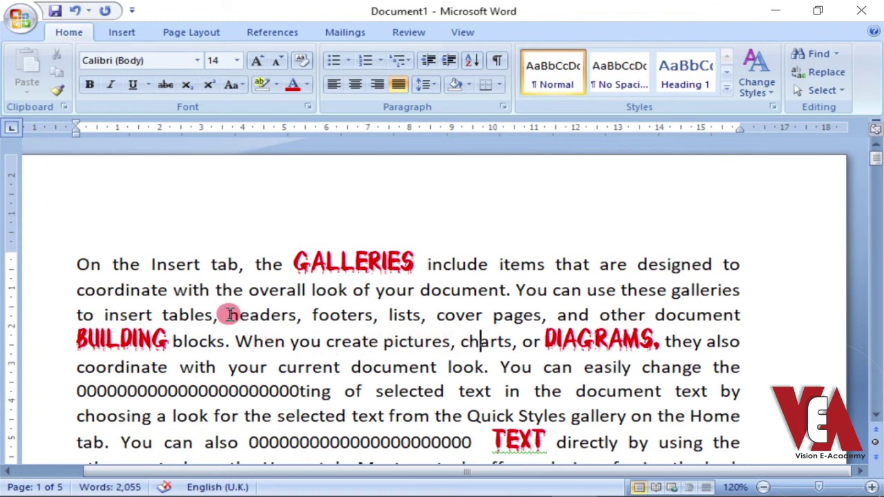
Step: Format "headers," in the third line in green with the Adobe Gothic Std B font
drag(230, 314, 301, 318)
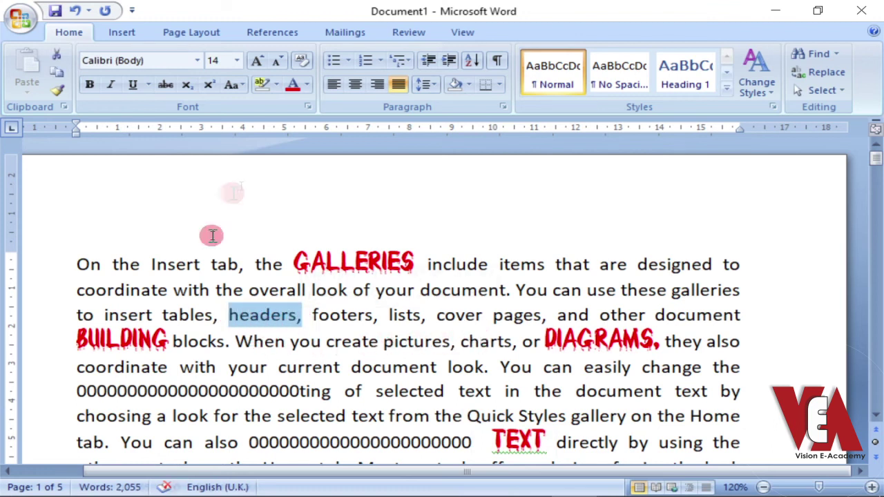
click(307, 84)
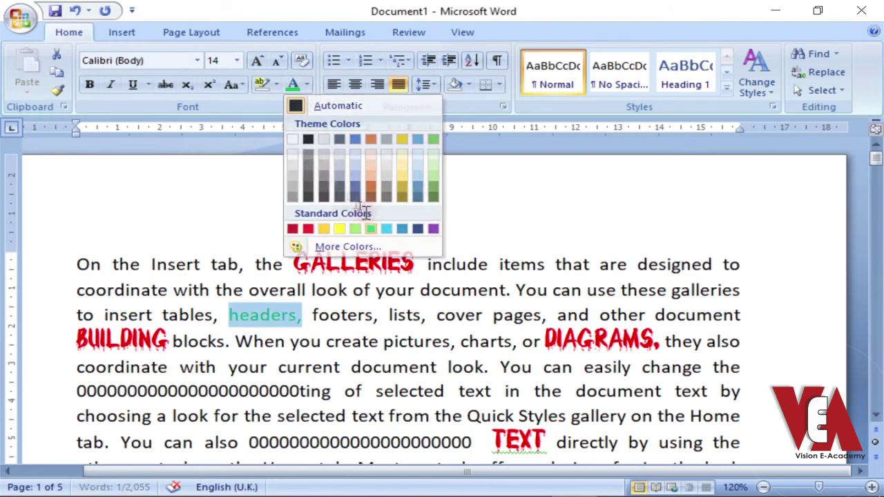
click(354, 229)
click(198, 61)
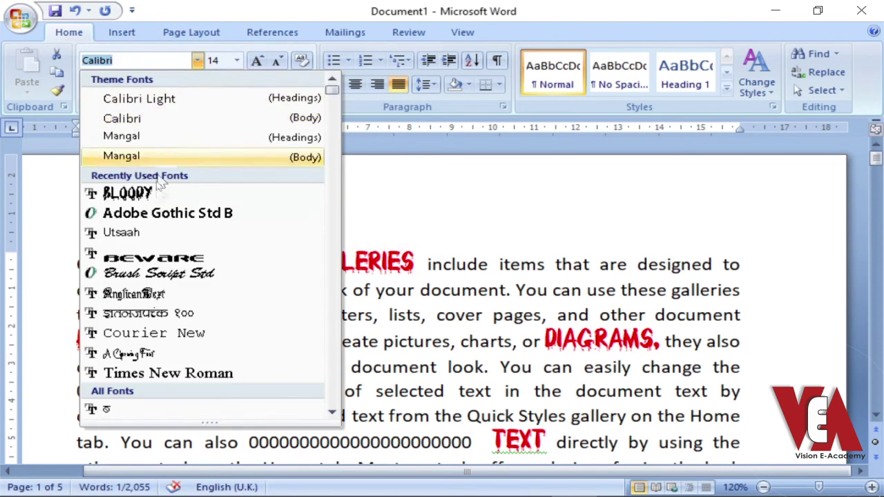
click(176, 156)
Step: Copy the green formatting of "headers," onto "are designe" in the first line with Format Painter
click(275, 319)
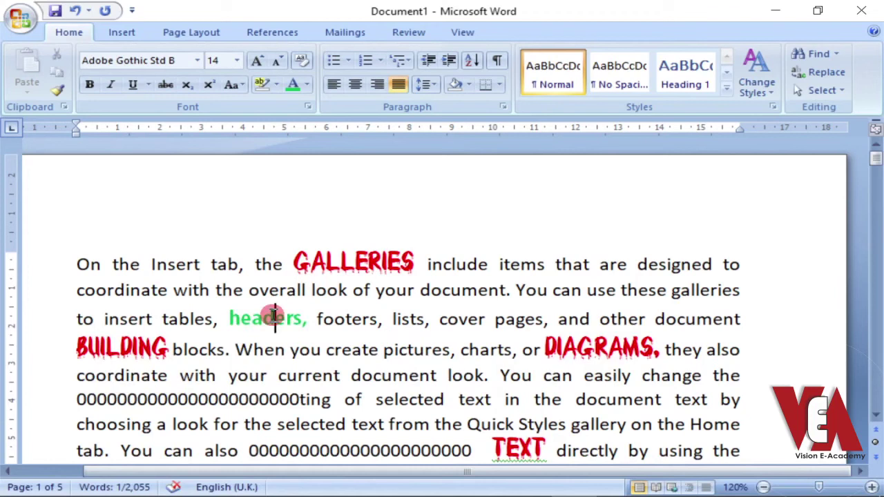
click(58, 90)
drag(715, 265, 594, 263)
click(383, 390)
double_click(384, 399)
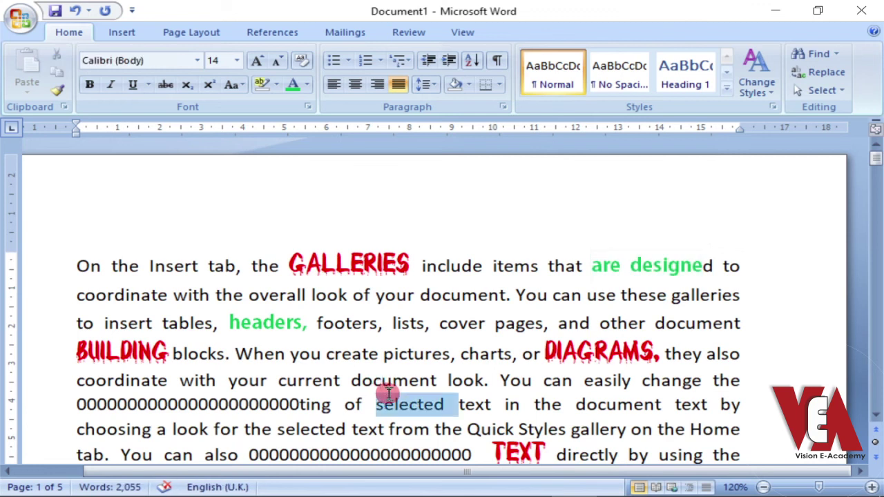
Step: Select all text with formatting similar to the red word "galleries", and clear the selection
click(353, 268)
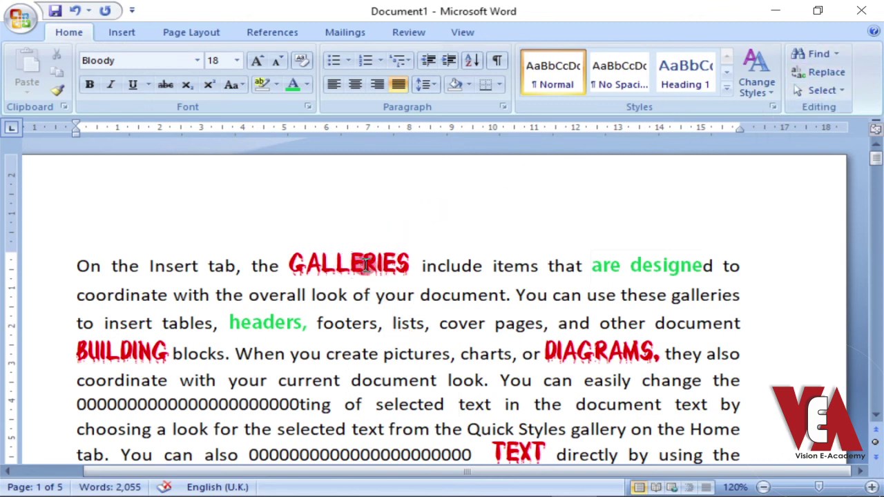
click(819, 90)
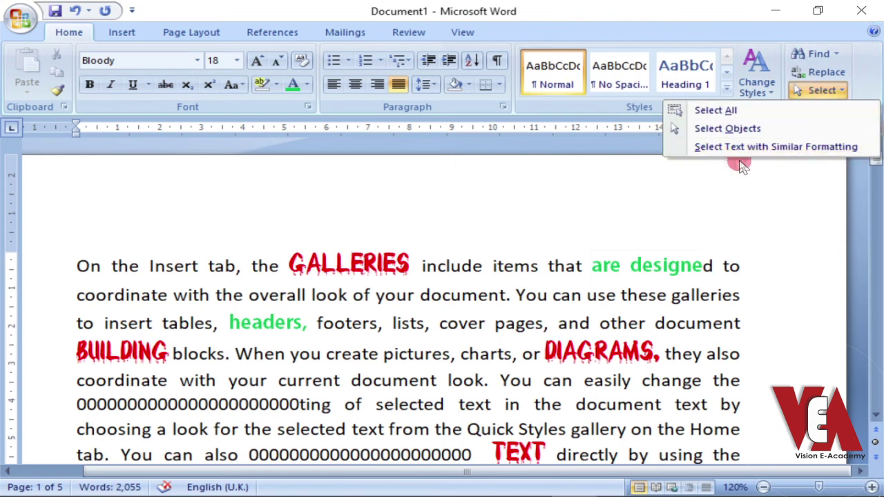
click(795, 147)
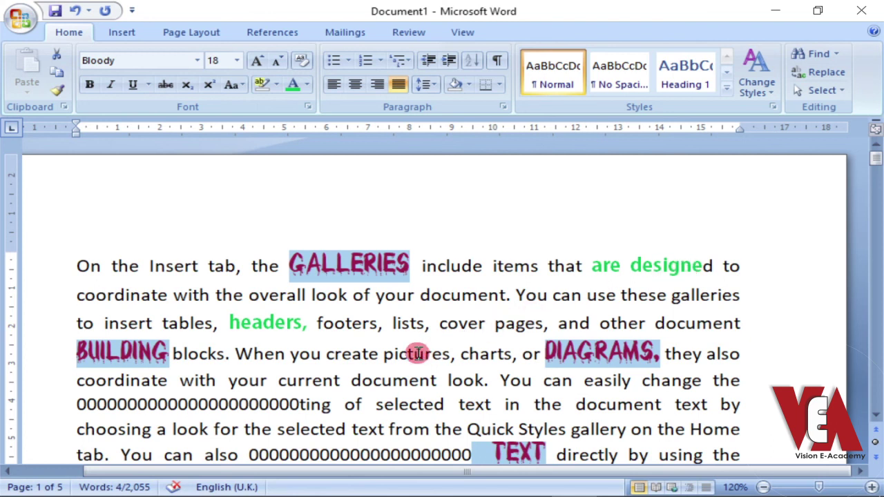
click(334, 265)
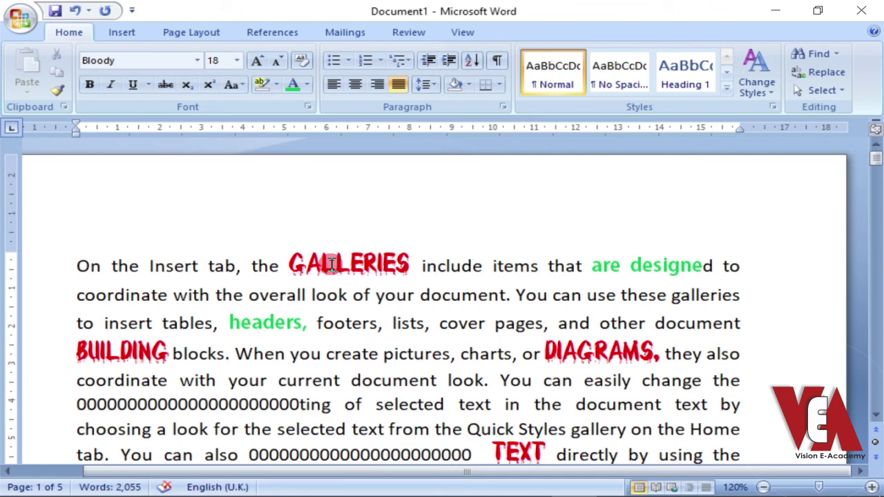